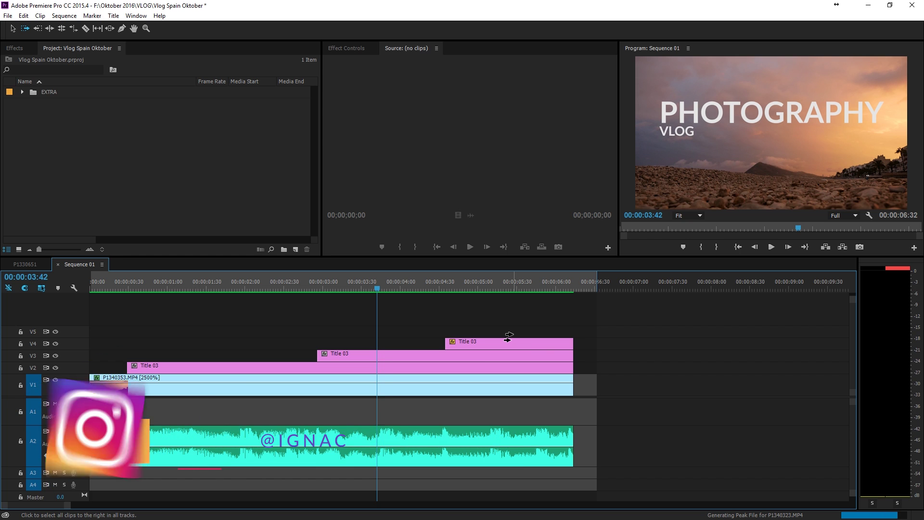
# - Marquee-select the three Title 03 clips on V2–V4 and delete them
pyautogui.press('v')
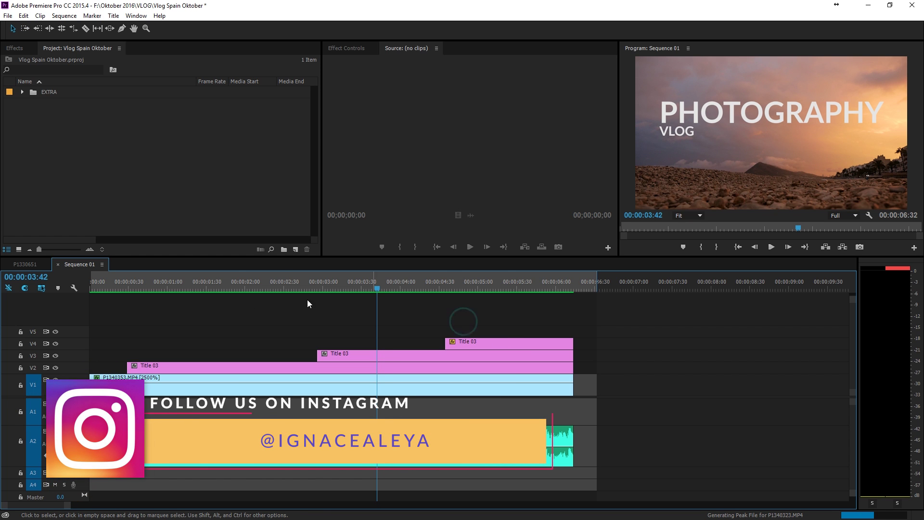
pyautogui.moveTo(221, 282); pyautogui.dragTo(91, 282)
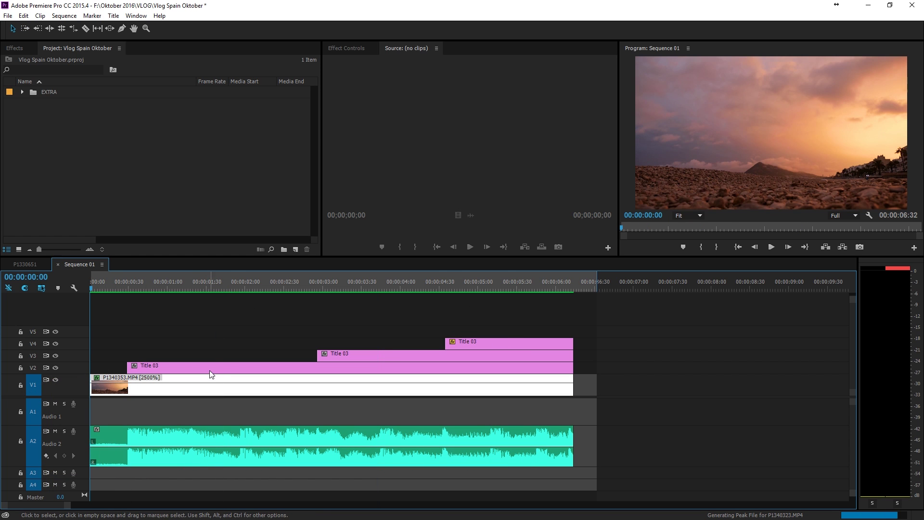
pyautogui.moveTo(244, 302); pyautogui.dragTo(483, 362)
pyautogui.press('Delete')
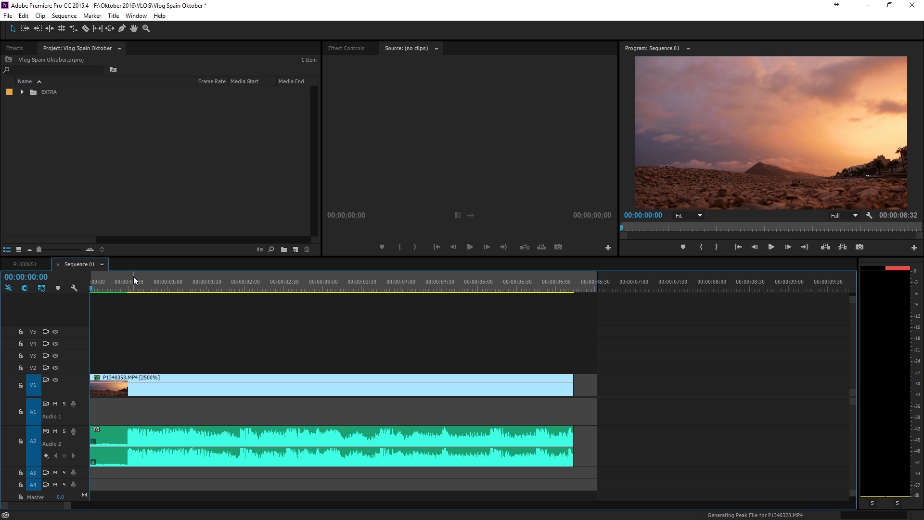
# - Park the Timeline playhead at 00:00:02:43
pyautogui.click(117, 284)
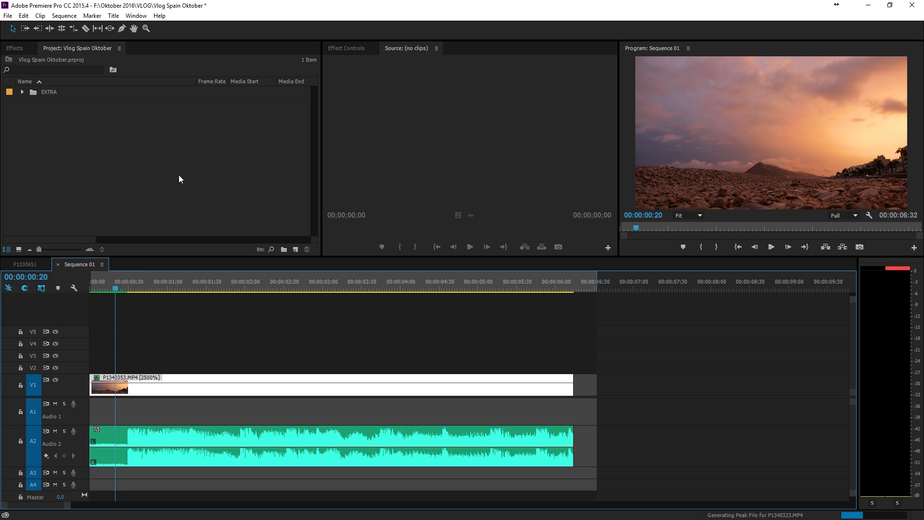
pyautogui.click(190, 165)
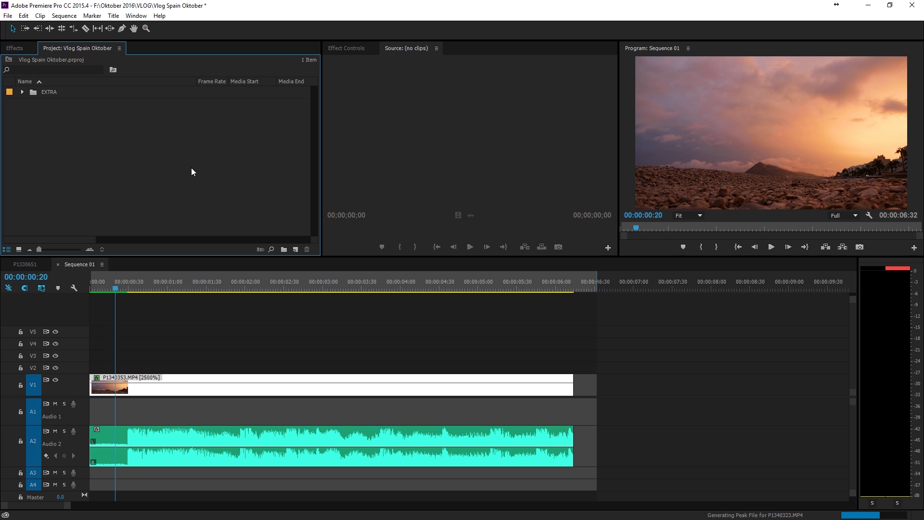
pyautogui.click(300, 284)
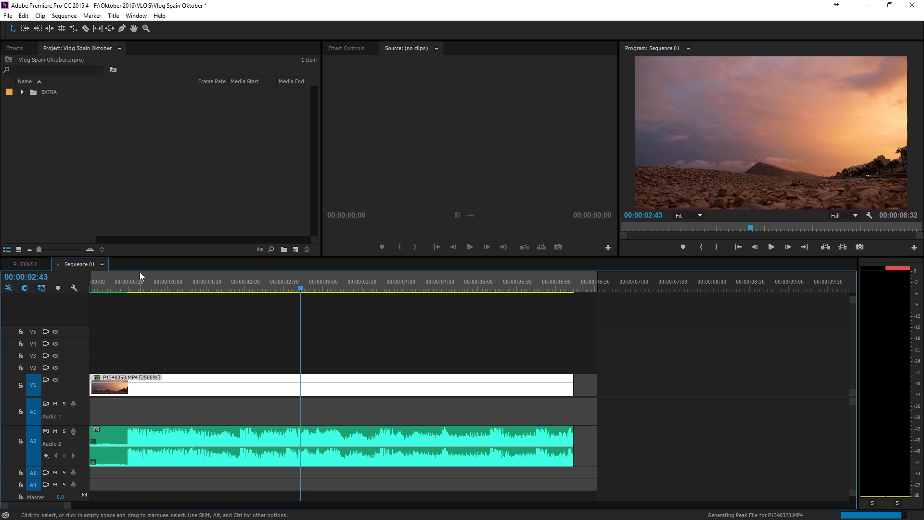
# - Create a new title named 'Main Title' from the New Item menu
pyautogui.click(296, 249)
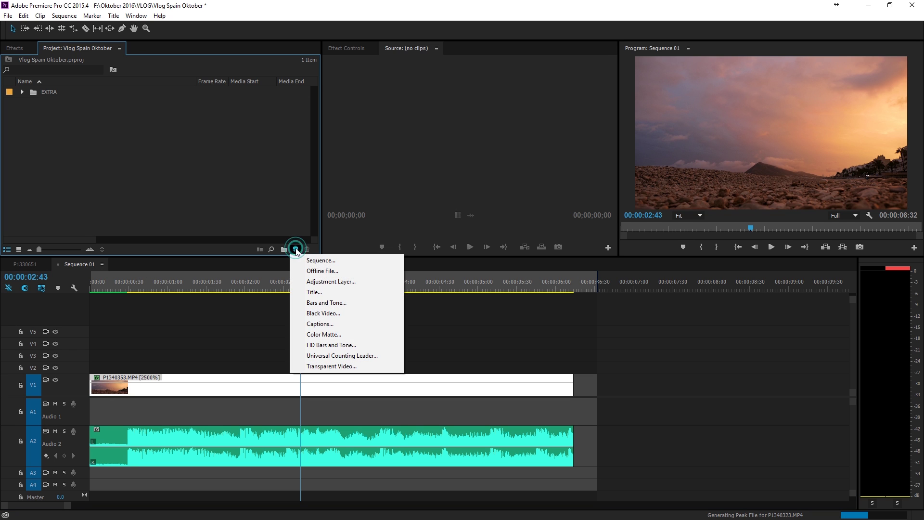
pyautogui.click(325, 292)
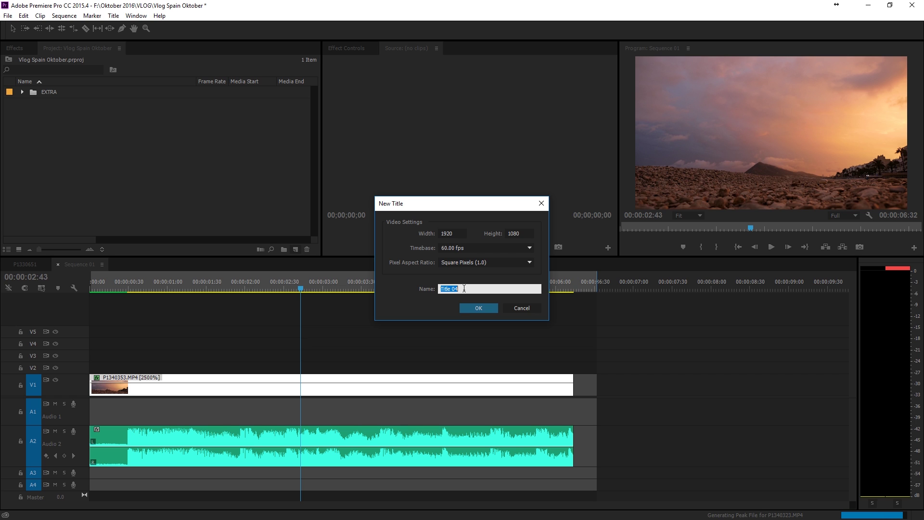
pyautogui.write('Main Title')
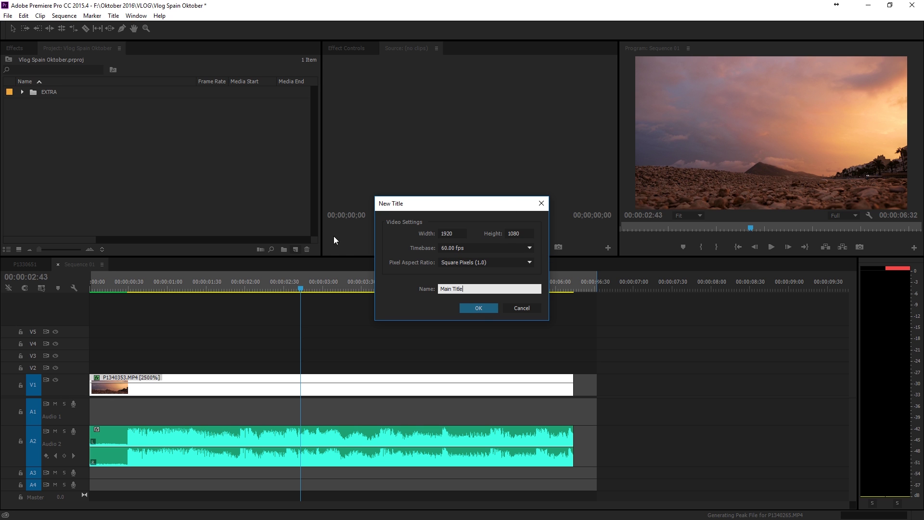
pyautogui.click(495, 310)
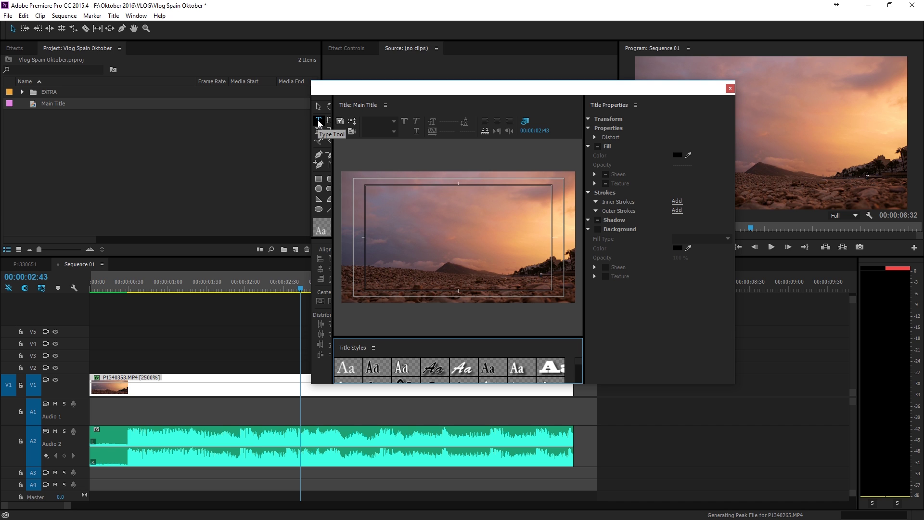
# - Type 'PHOTOGRAPHY' on the title canvas in Lato Regular at size 142
pyautogui.click(425, 236)
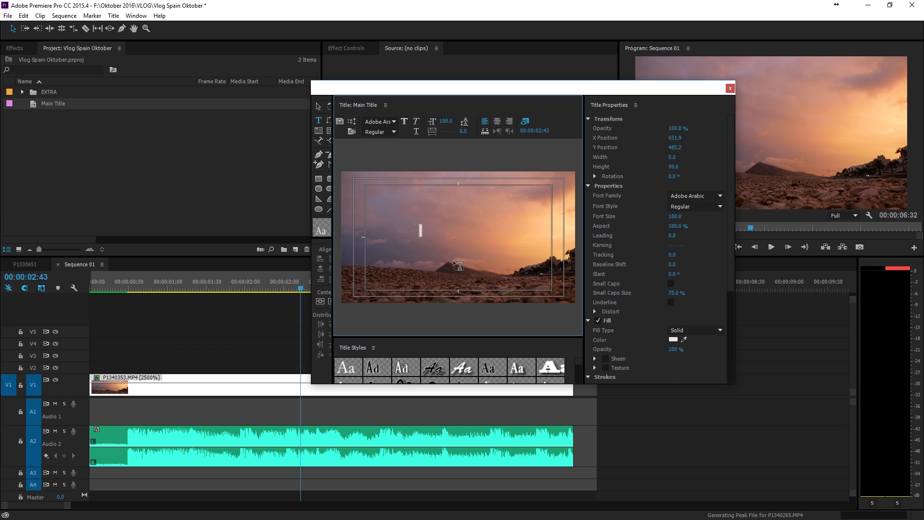
pyautogui.write('PHOTOGRAPHY')
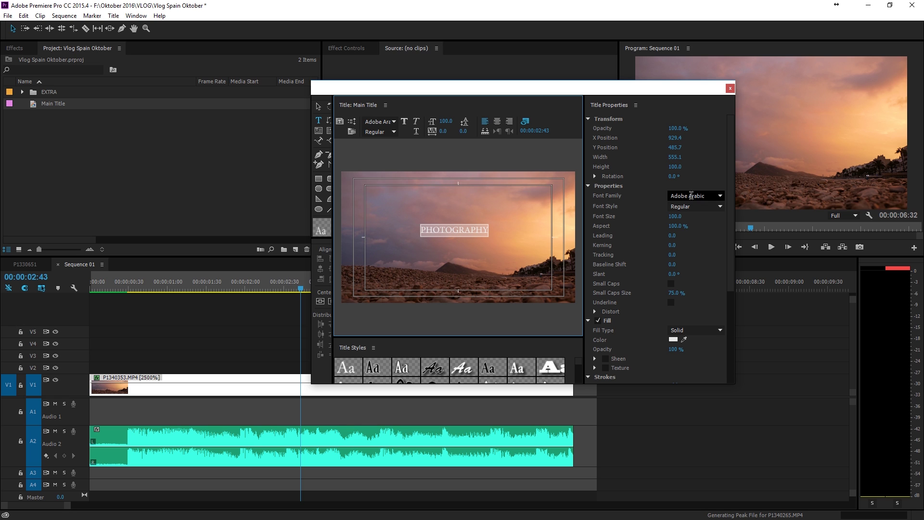
pyautogui.click(674, 195)
pyautogui.write('Lakesight Personal')
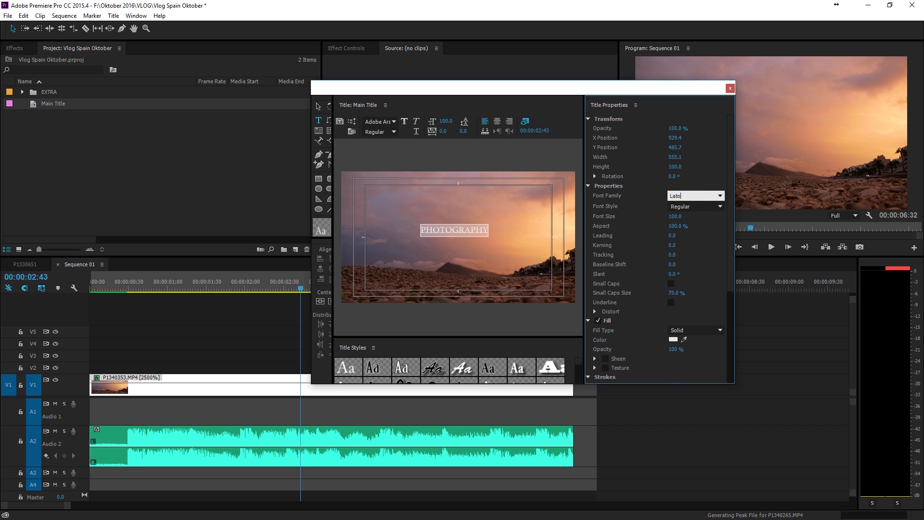
pyautogui.click(722, 207)
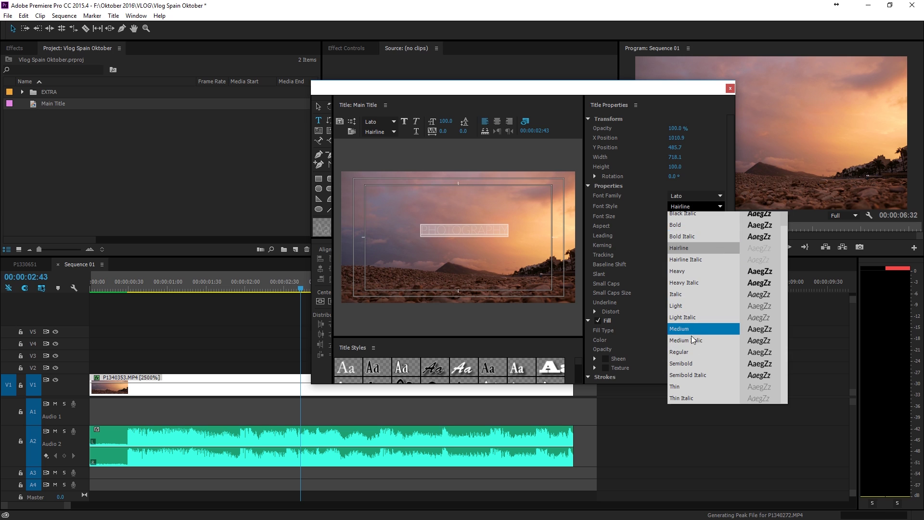
pyautogui.click(692, 352)
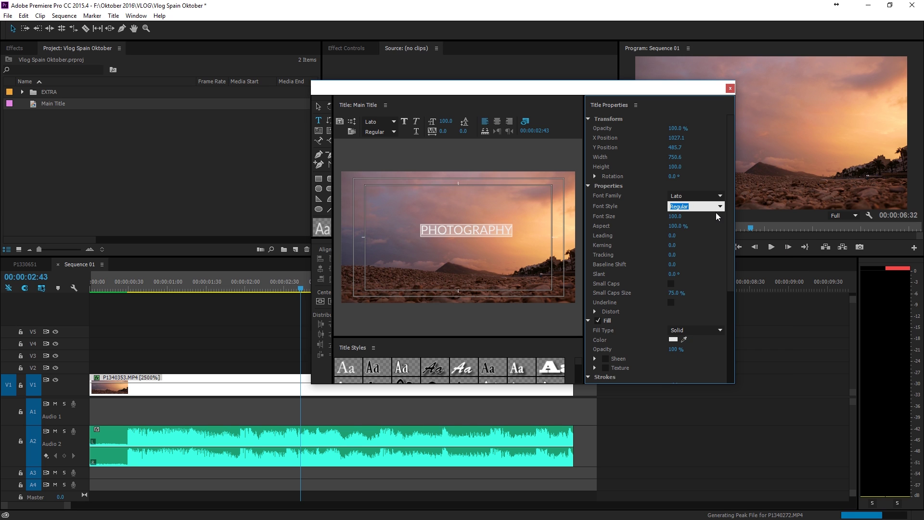
pyautogui.moveTo(673, 217); pyautogui.dragTo(694, 216)
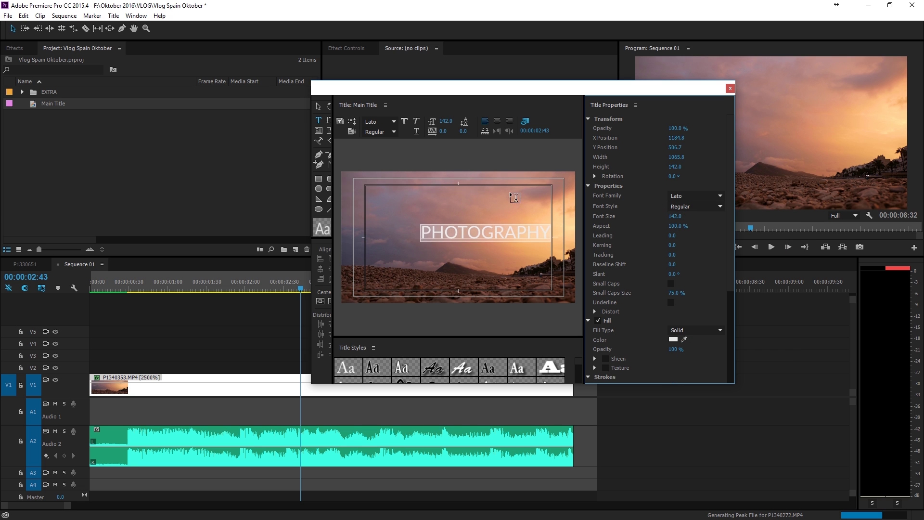
# - Move the PHOTOGRAPHY text toward the centre and scale it up to about size 200
pyautogui.click(318, 105)
pyautogui.click(449, 234)
pyautogui.moveTo(448, 235); pyautogui.dragTo(392, 229)
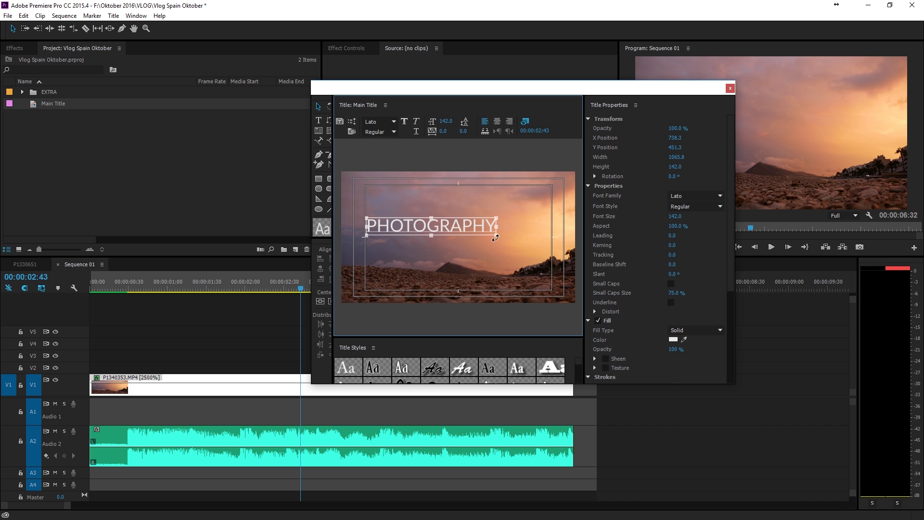
pyautogui.moveTo(496, 235); pyautogui.dragTo(551, 260)
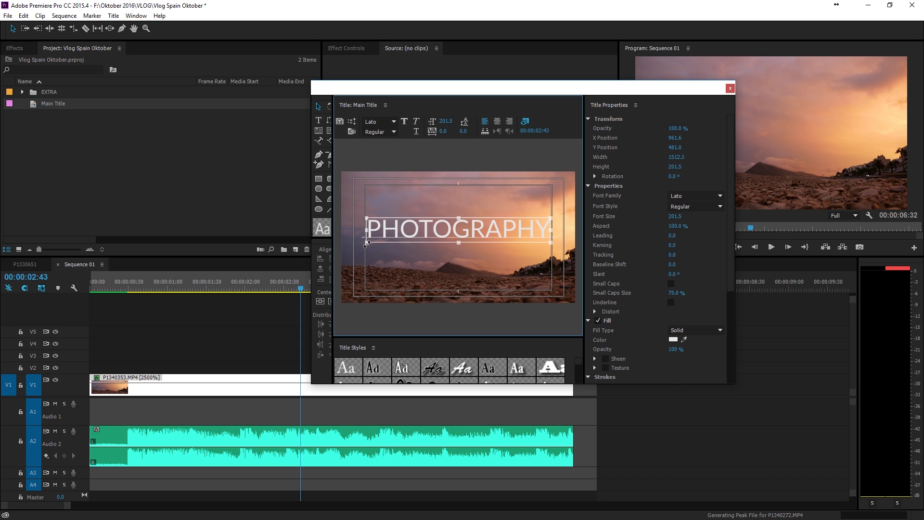
pyautogui.press('Left')
pyautogui.press('Left')
# - Set PHOTOGRAPHY to Semibold at size 200.5 and close the title editor
pyautogui.click(720, 208)
pyautogui.click(687, 365)
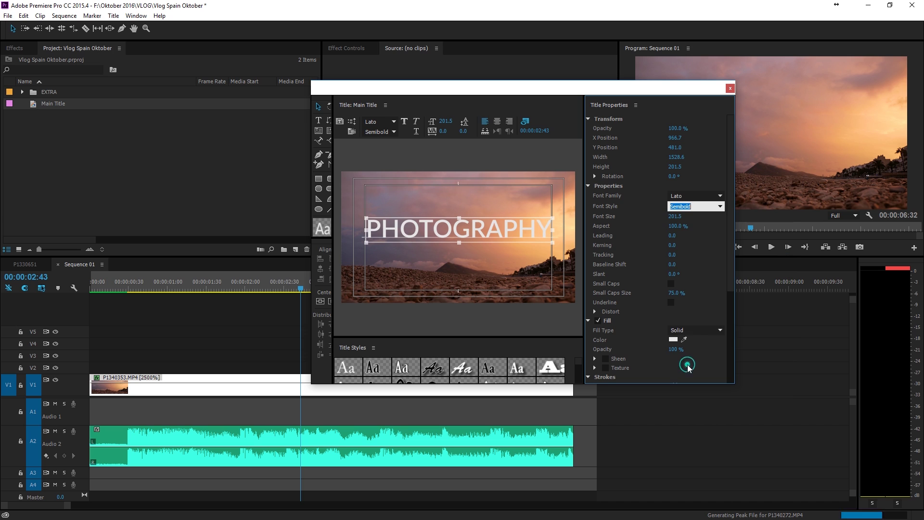
pyautogui.click(673, 222)
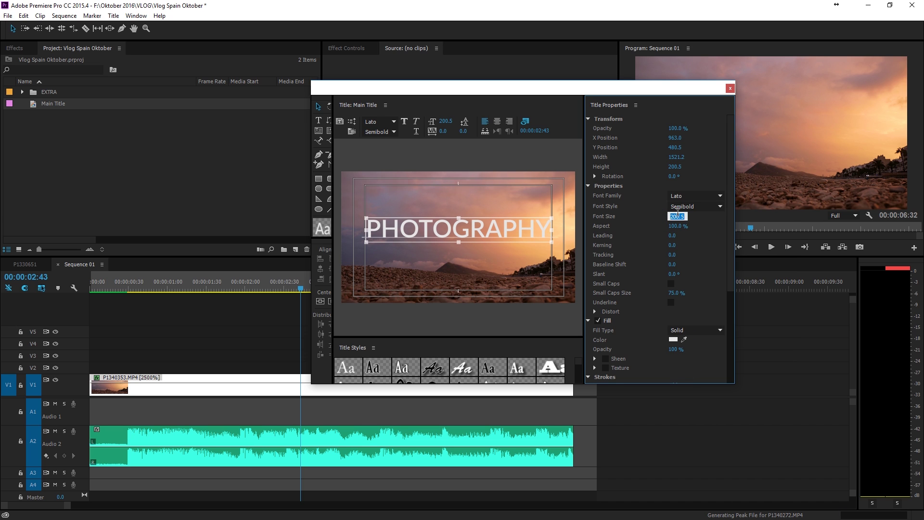
pyautogui.click(729, 90)
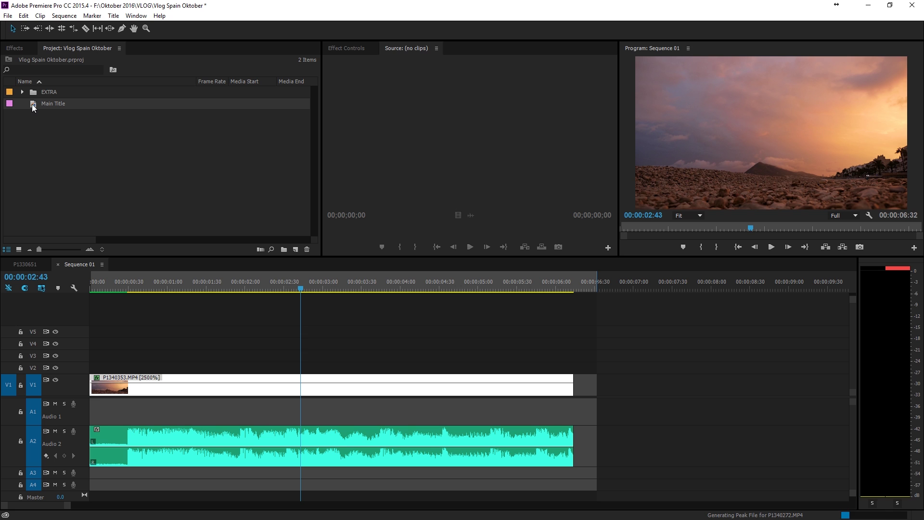
# - Place Main Title on track V2 above the sunset clip, then select the Audio 2 music
pyautogui.moveTo(33, 104); pyautogui.dragTo(197, 370)
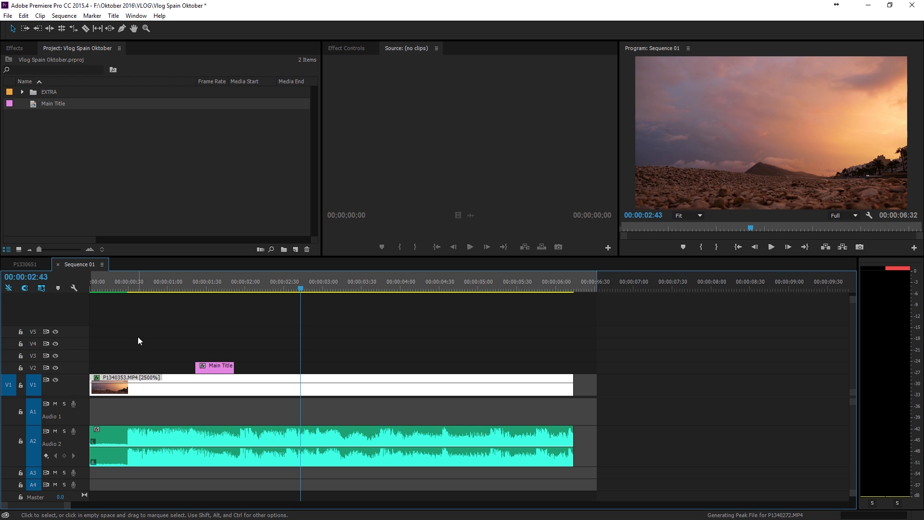
pyautogui.click(127, 286)
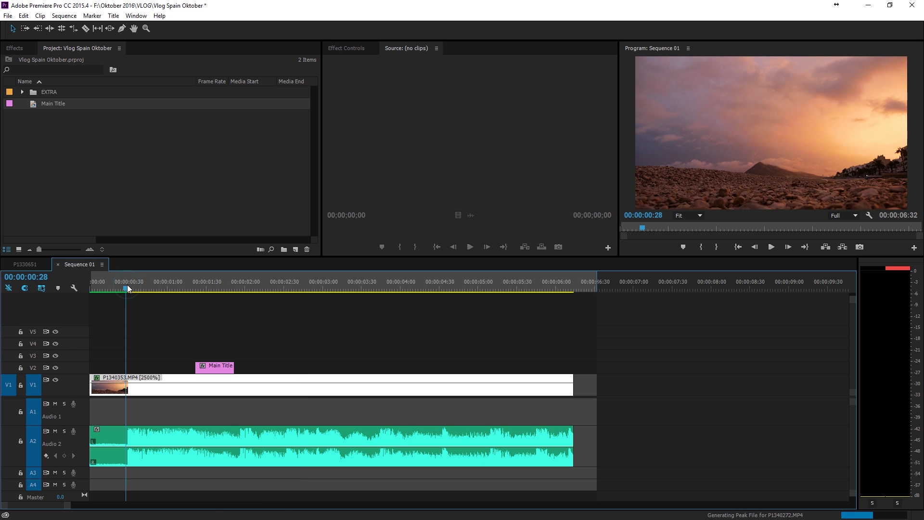
pyautogui.click(129, 436)
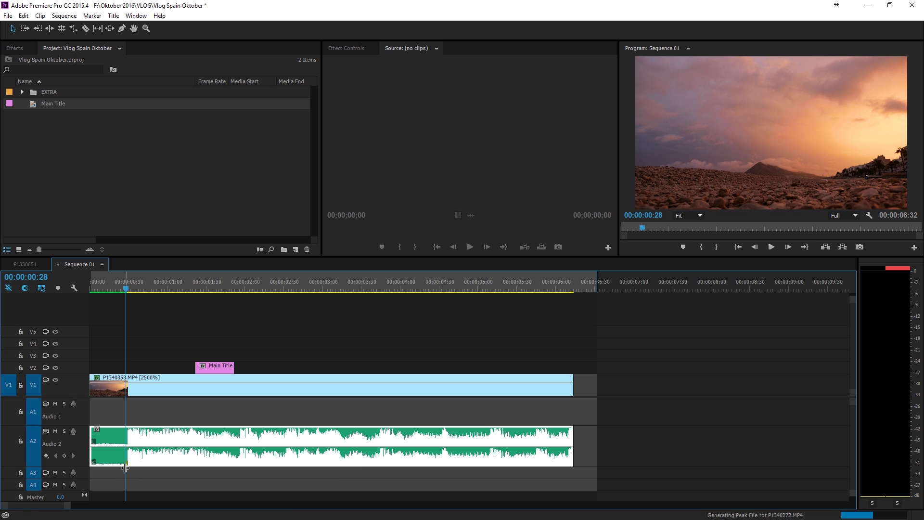
# - Play the Audio 2 music from 00:00:00:29 to find where the beat starts
pyautogui.scroll(5, 121, 470)
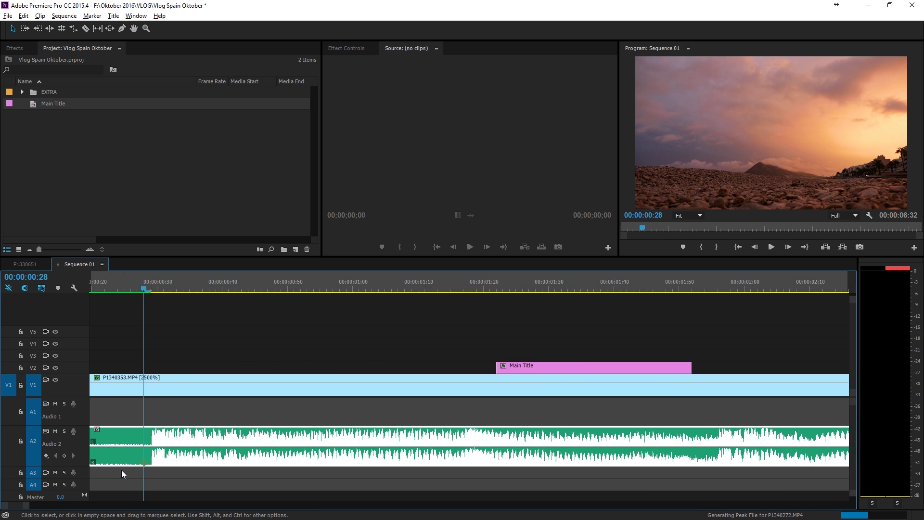
pyautogui.scroll(3, 121, 470)
pyautogui.click(172, 460)
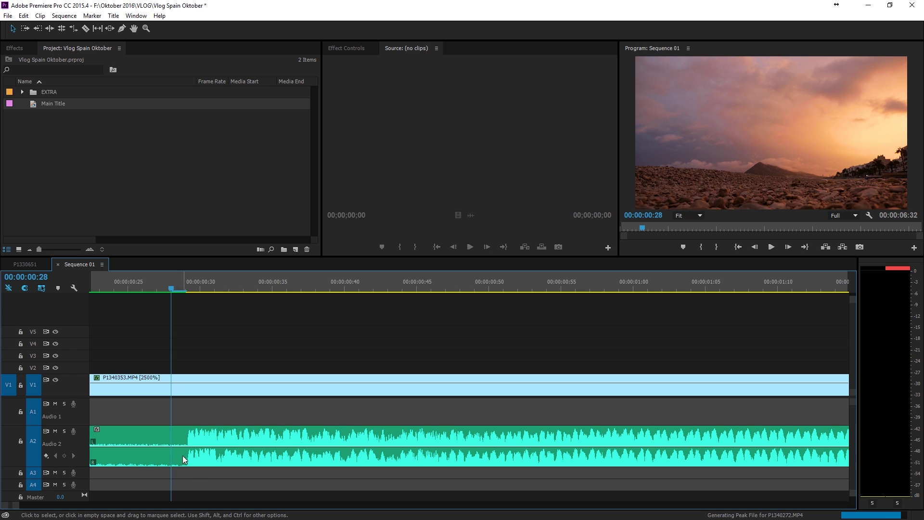
pyautogui.moveTo(169, 289); pyautogui.dragTo(184, 291)
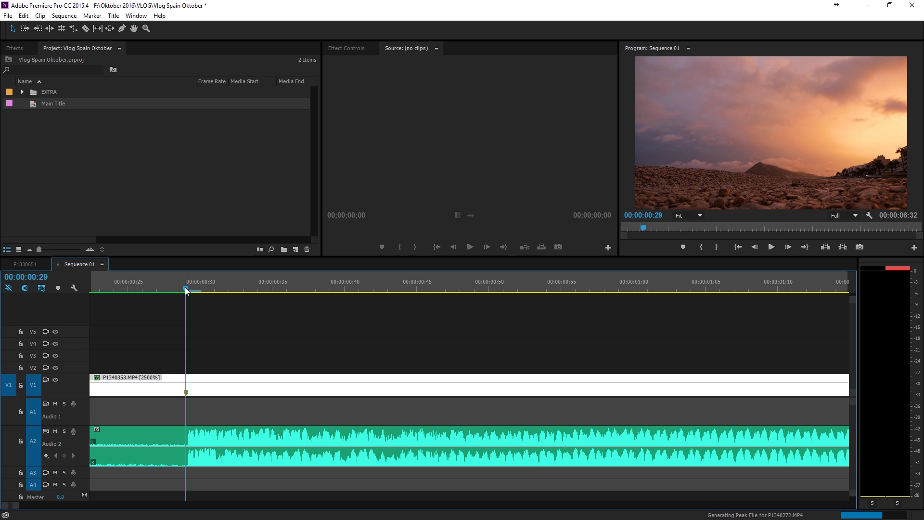
pyautogui.press('space')
pyautogui.press('\\')
pyautogui.press('space')
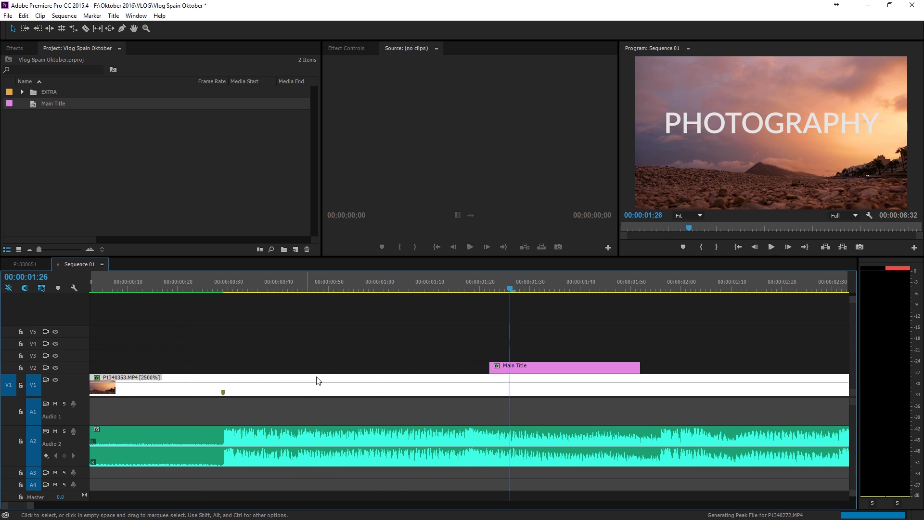
# - Mark the beats at 00:00:01:17 and 00:00:01:56, then park the playhead at 00:00:00:29
pyautogui.moveTo(477, 287); pyautogui.dragTo(468, 286)
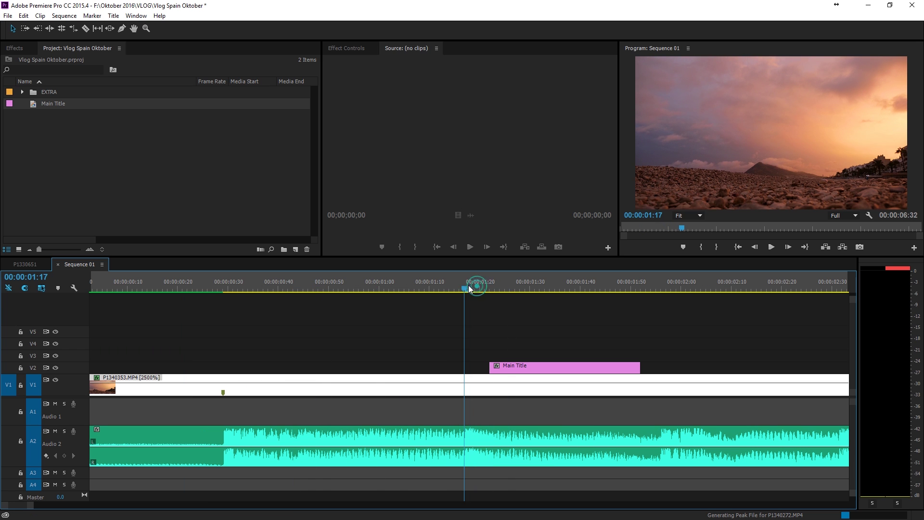
pyautogui.click(464, 435)
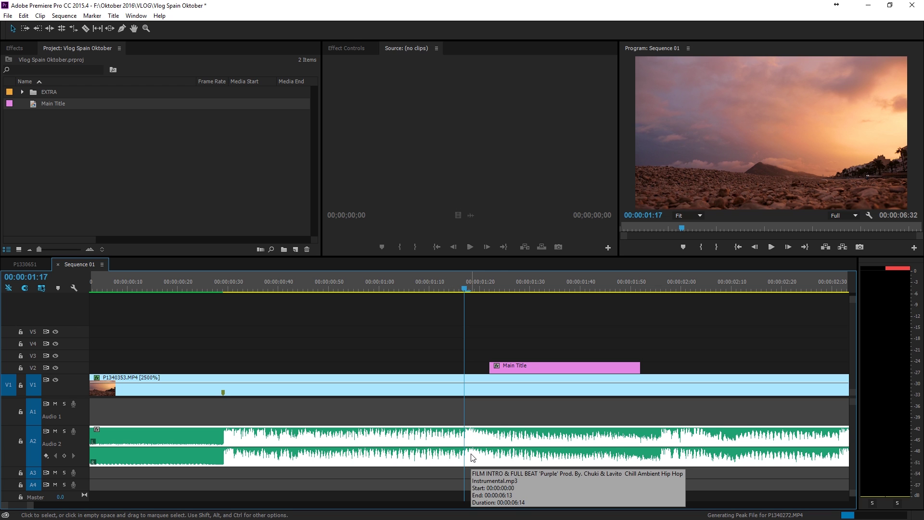
pyautogui.click(665, 284)
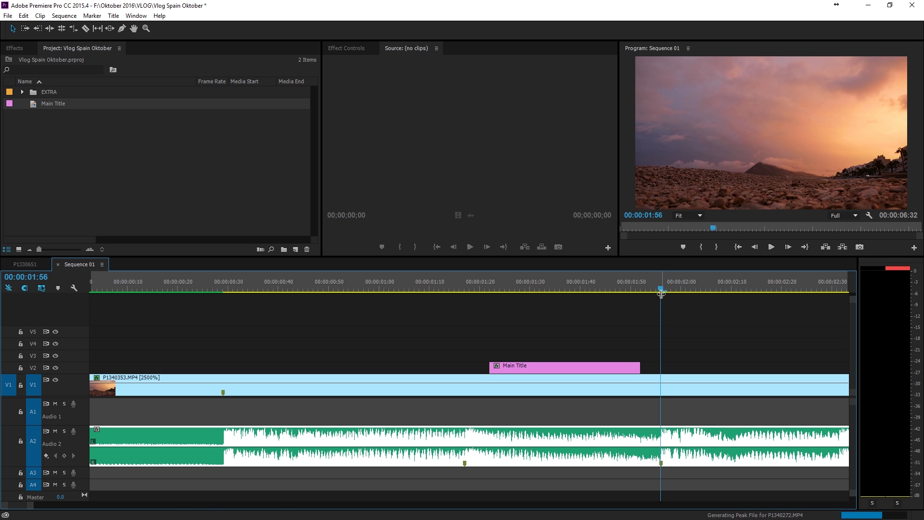
pyautogui.press('XF86AudioMute')
pyautogui.click(213, 285)
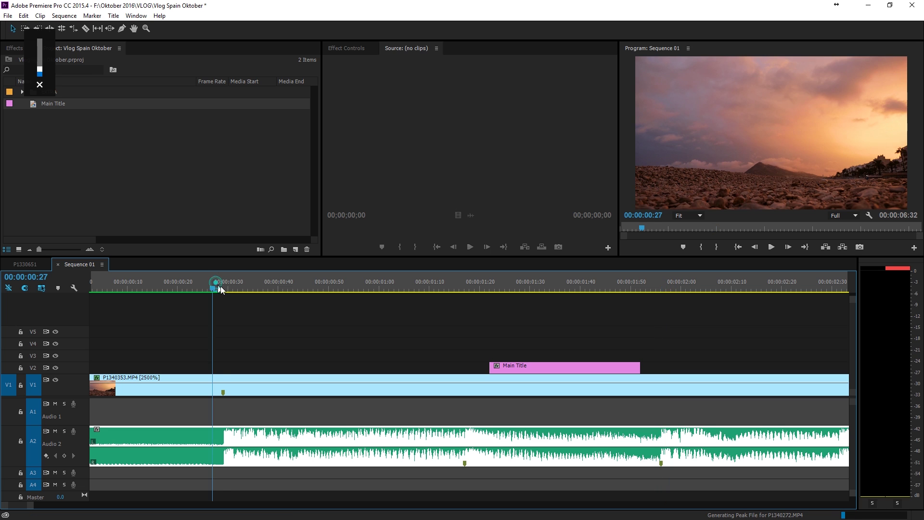
pyautogui.moveTo(220, 288); pyautogui.dragTo(229, 291)
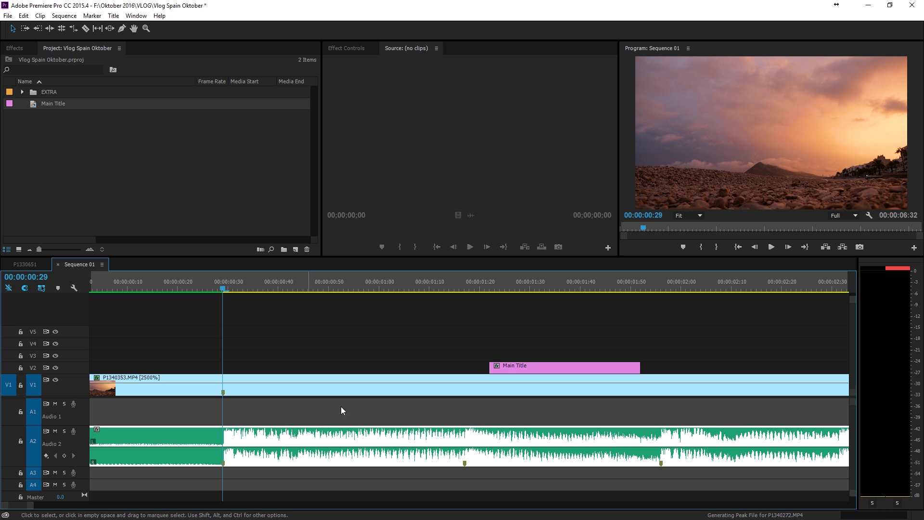
# - Move the Main Title clip on V2 so it starts at 00:00:00:29
pyautogui.moveTo(502, 370); pyautogui.dragTo(236, 375)
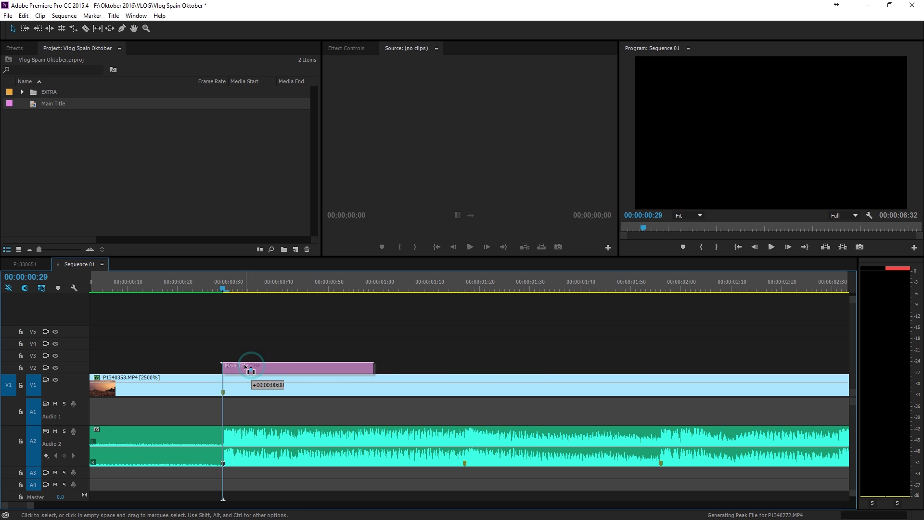
pyautogui.moveTo(247, 366)
pyautogui.mouseDown()
pyautogui.moveTo(267, 366)
pyautogui.moveTo(255, 367)
pyautogui.mouseUp()
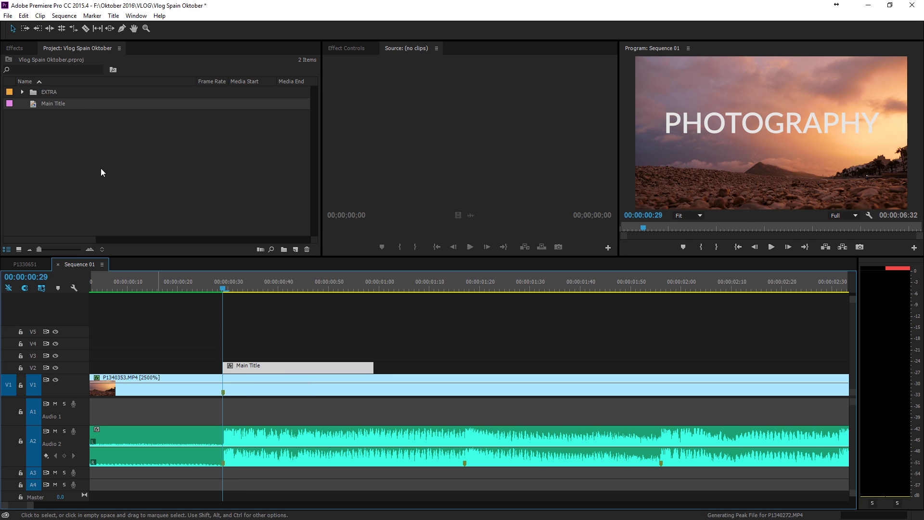
pyautogui.click(62, 17)
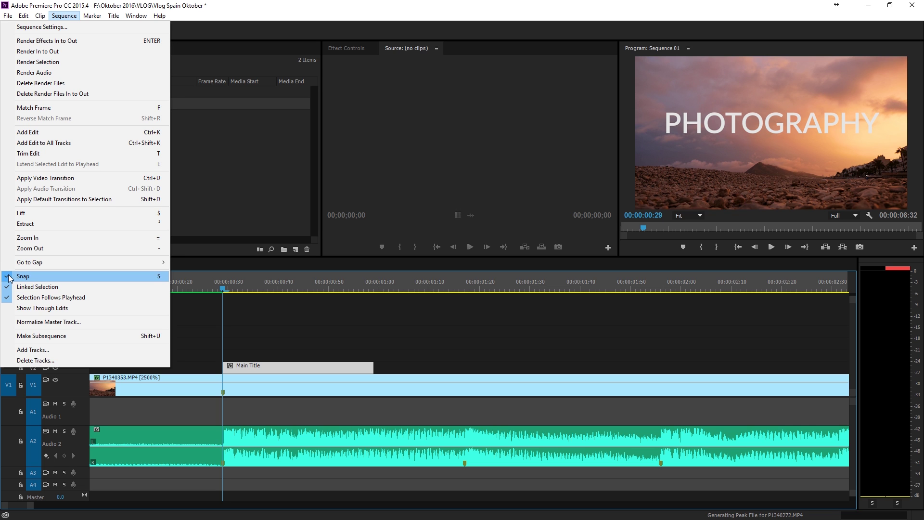
pyautogui.click(250, 365)
pyautogui.moveTo(250, 365)
pyautogui.mouseDown()
pyautogui.moveTo(309, 365)
pyautogui.moveTo(250, 366)
pyautogui.mouseUp()
pyautogui.click(374, 368)
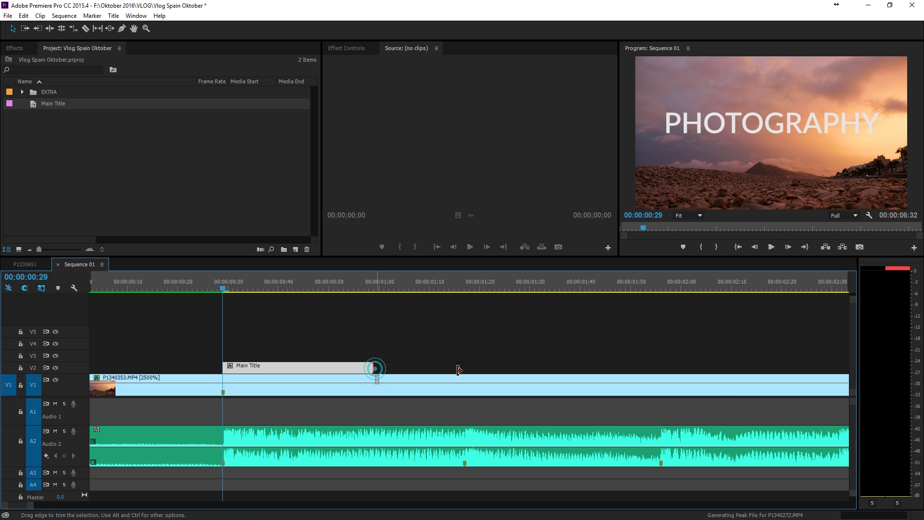
# - Extend Main Title's out-edge to the end of the sunset footage
pyautogui.moveTo(458, 370); pyautogui.dragTo(576, 371)
pyautogui.press('-')
pyautogui.press('-')
pyautogui.press('-')
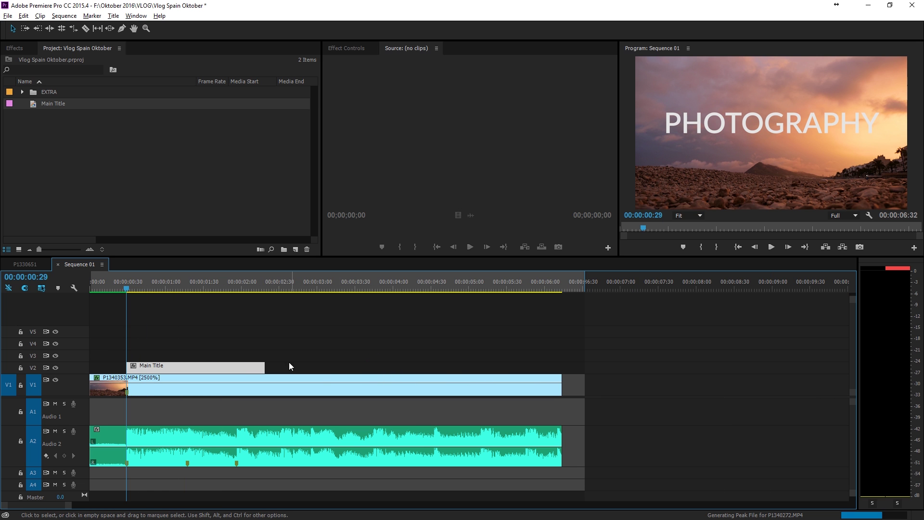
pyautogui.moveTo(265, 366); pyautogui.dragTo(562, 362)
pyautogui.click(498, 369)
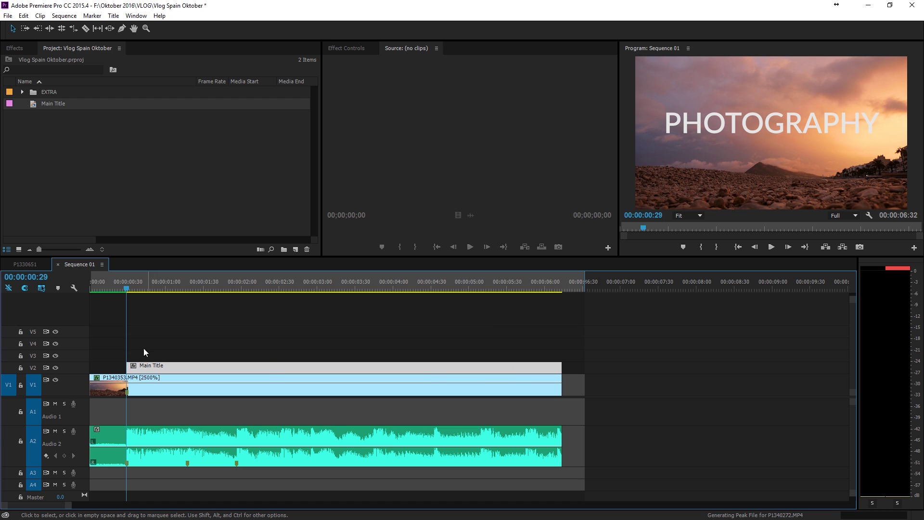
# - Duplicate Main Title in the Project panel with Ctrl+C/Ctrl+V and rename the copy 'Subtitle 01'
pyautogui.click(33, 104)
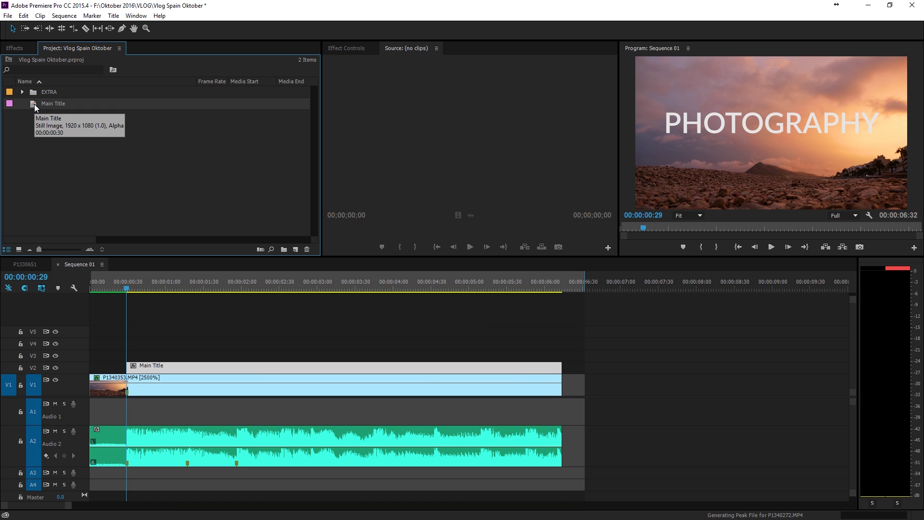
pyautogui.hotkey('ctrl', 'c')
pyautogui.hotkey('ctrl', 'v')
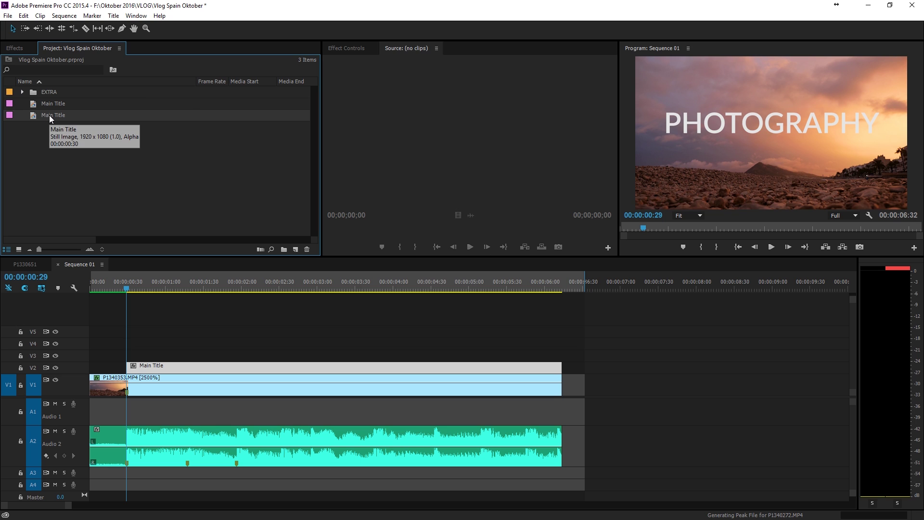
pyautogui.click(50, 114)
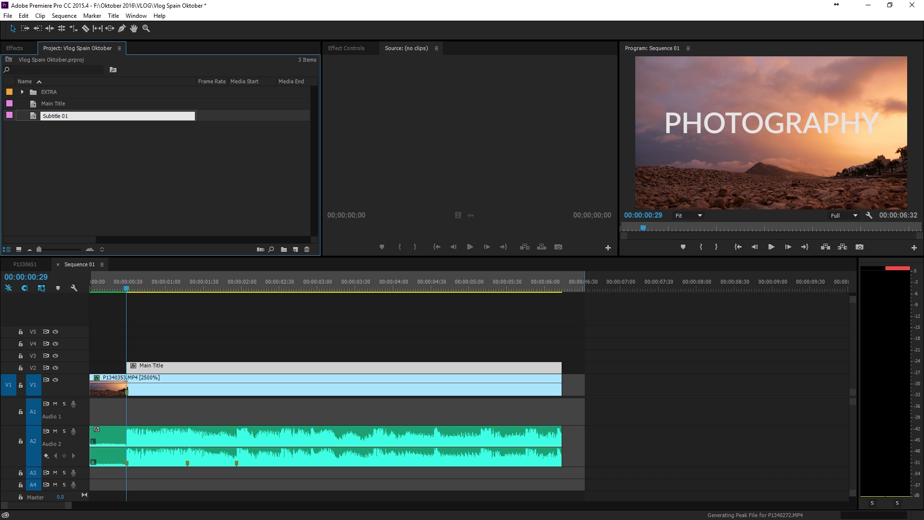
pyautogui.write('Subtitle 01')
pyautogui.press('Return')
# - Open Subtitle 01 in the title editor and select letters of the title text
pyautogui.doubleClick(35, 115)
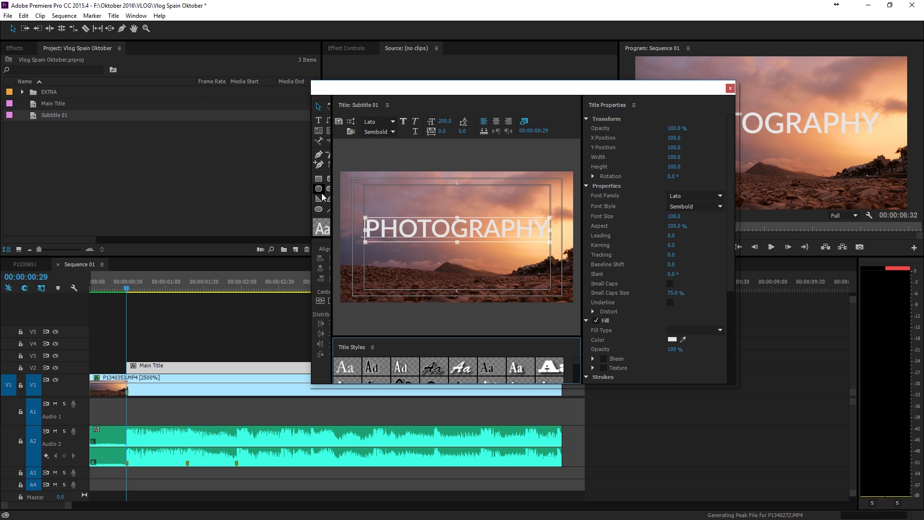
pyautogui.click(318, 120)
pyautogui.click(379, 222)
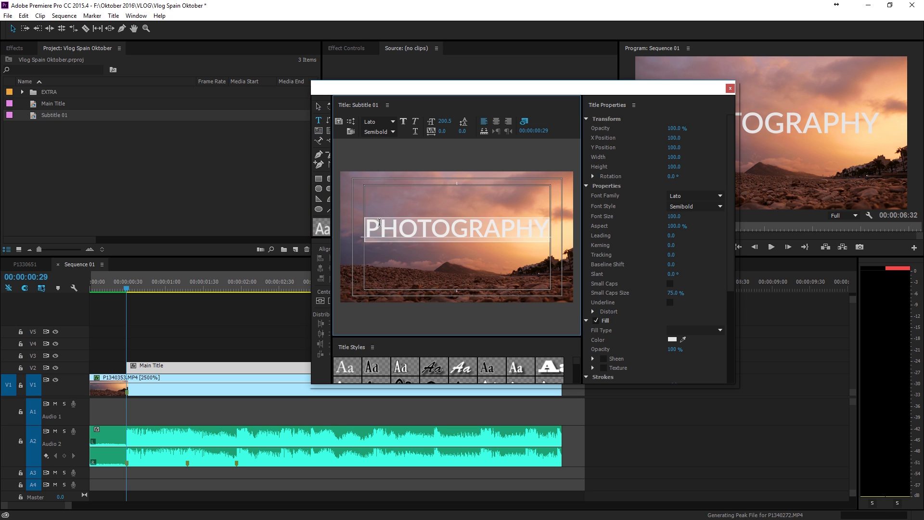
pyautogui.hotkey('shift', 'Right')
pyautogui.hotkey('shift', 'Right')
pyautogui.hotkey('shift', 'Right')
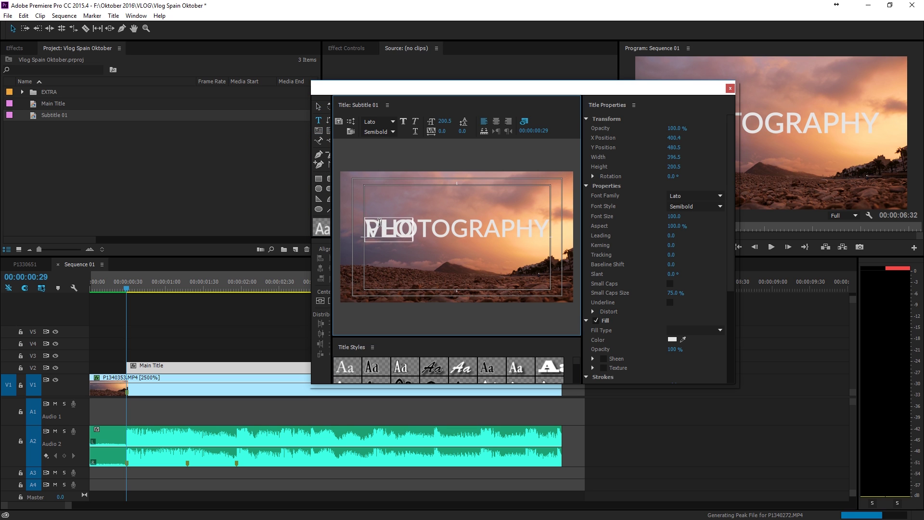
pyautogui.hotkey('shift', 'Right')
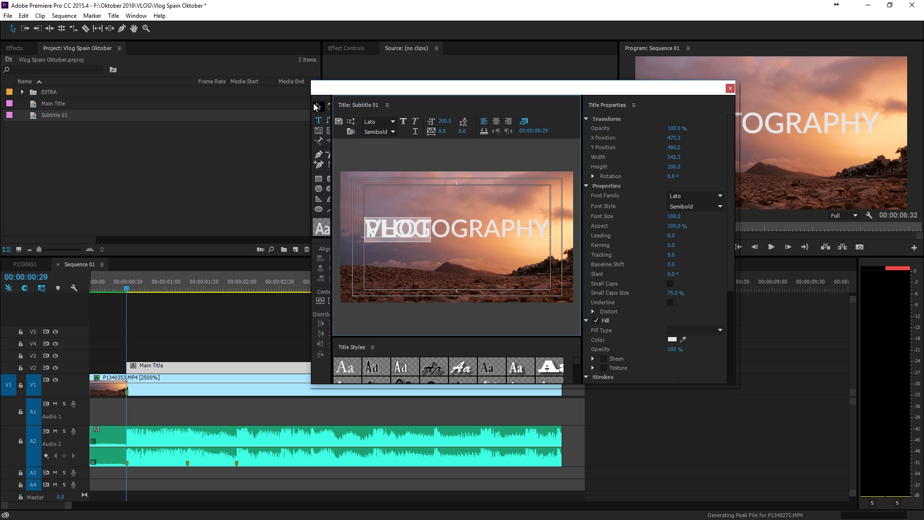
# - Move VLOG below PHOTOGRAPHY and set it to Heavy Italic at size 87
pyautogui.click(318, 106)
pyautogui.click(384, 239)
pyautogui.moveTo(384, 239); pyautogui.dragTo(384, 250)
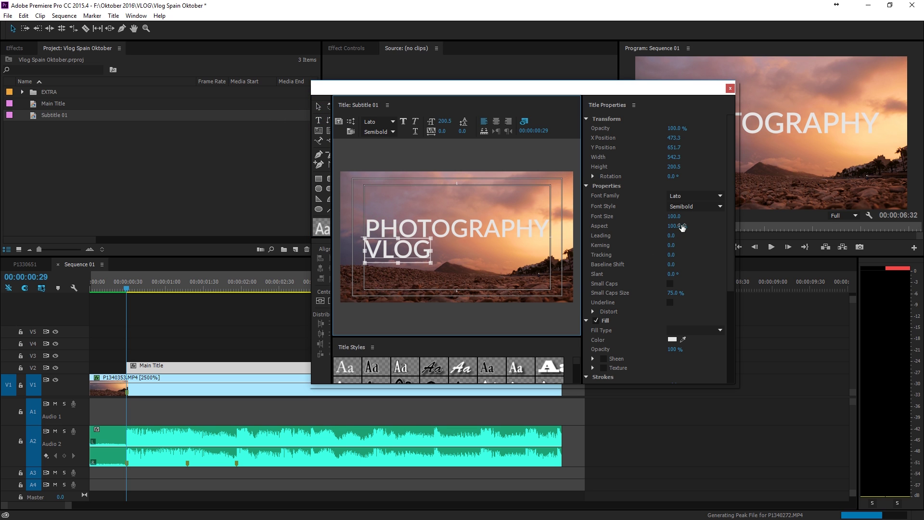
pyautogui.moveTo(672, 224); pyautogui.dragTo(665, 223)
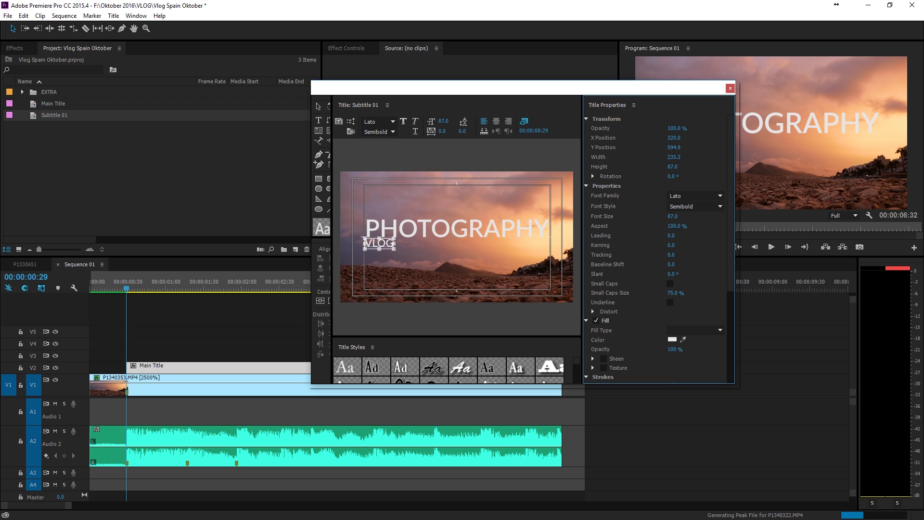
pyautogui.click(706, 206)
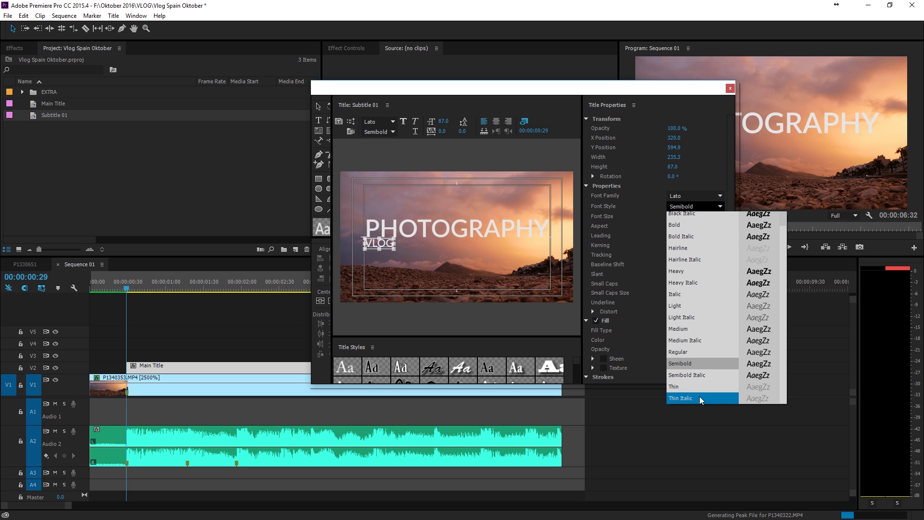
pyautogui.click(697, 283)
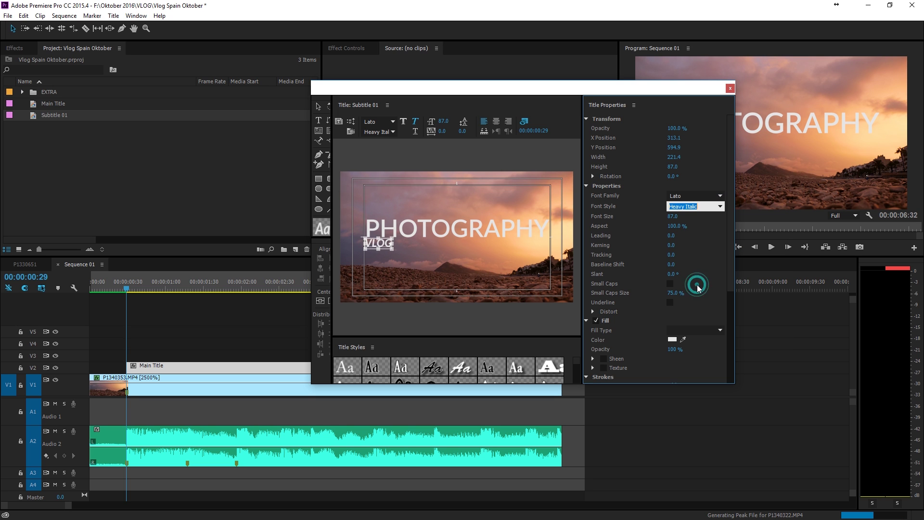
# - Fine-tune VLOG's position beneath PHOTOGRAPHY and reselect the VLOG text
pyautogui.click(380, 247)
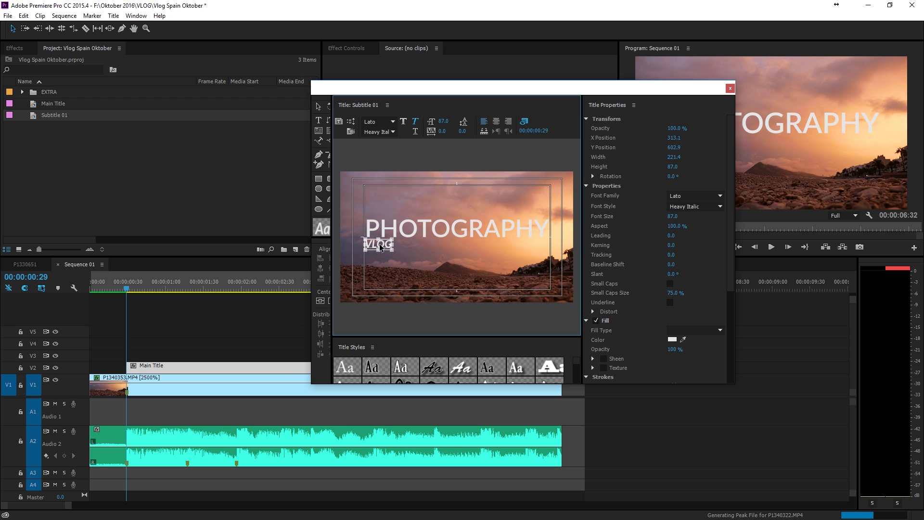
pyautogui.click(395, 208)
pyautogui.click(382, 246)
pyautogui.moveTo(382, 247); pyautogui.dragTo(378, 245)
pyautogui.click(406, 261)
pyautogui.click(375, 260)
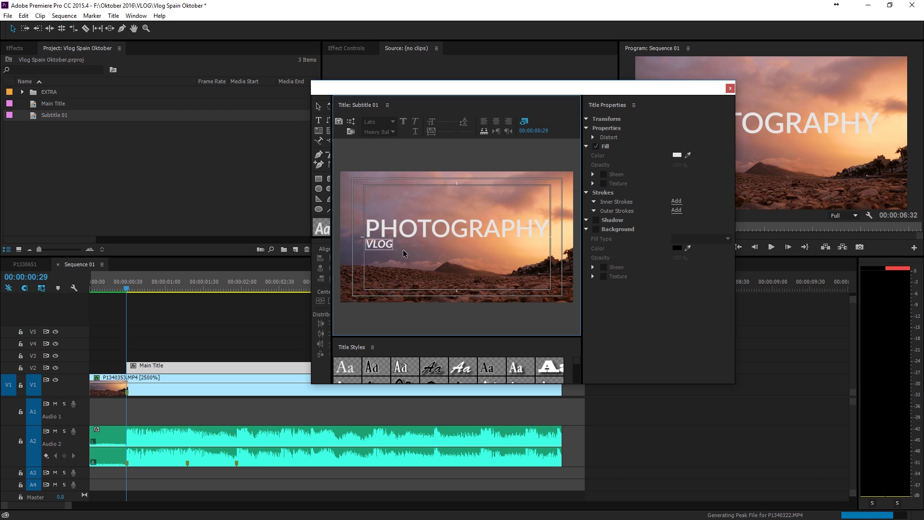
pyautogui.click(382, 248)
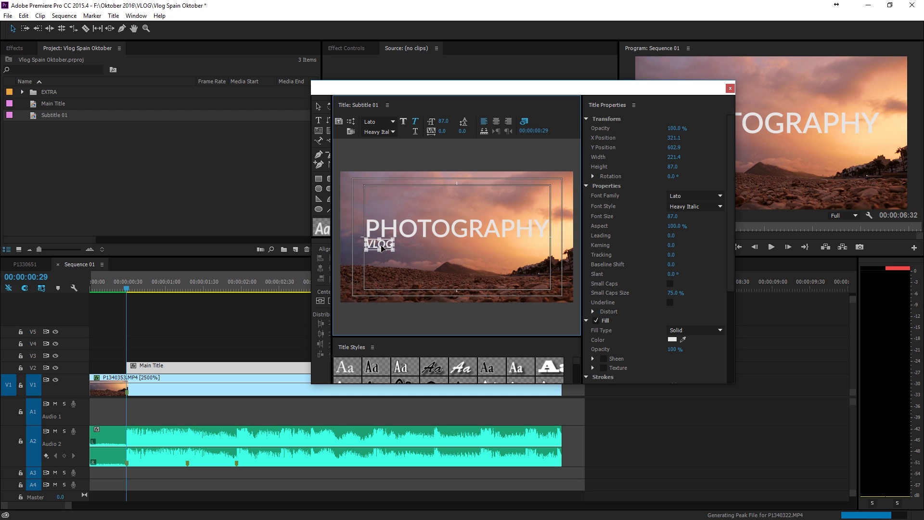
# - Place Subtitle 01 on track V3 above Main Title, from about 00:00:01:17 to the footage end
pyautogui.click(730, 90)
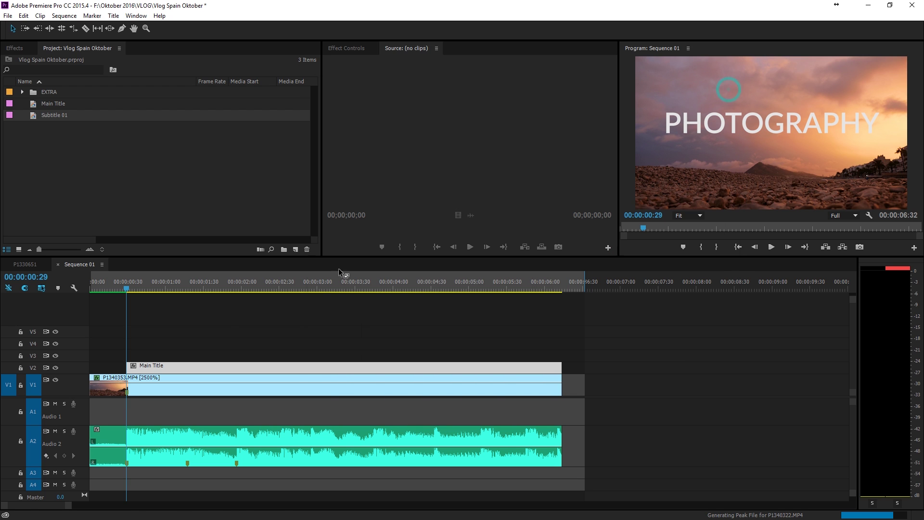
pyautogui.moveTo(30, 115); pyautogui.dragTo(564, 347)
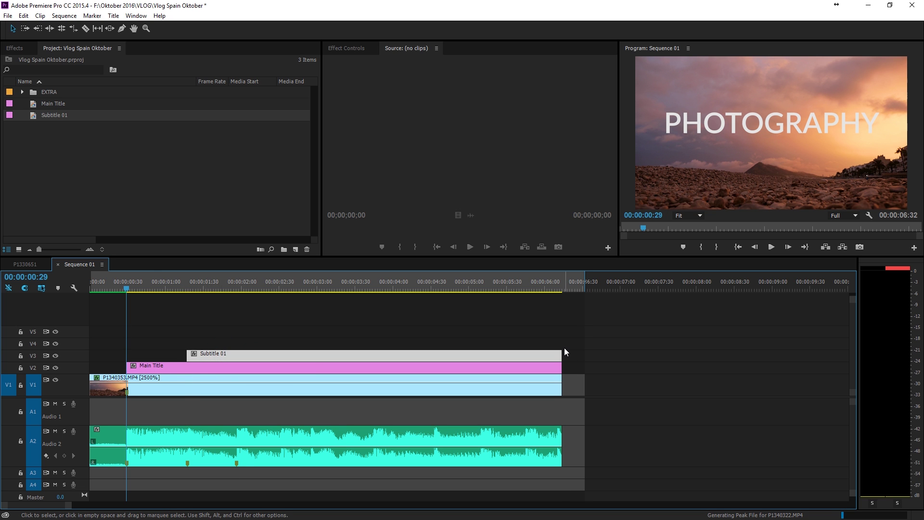
pyautogui.click(35, 118)
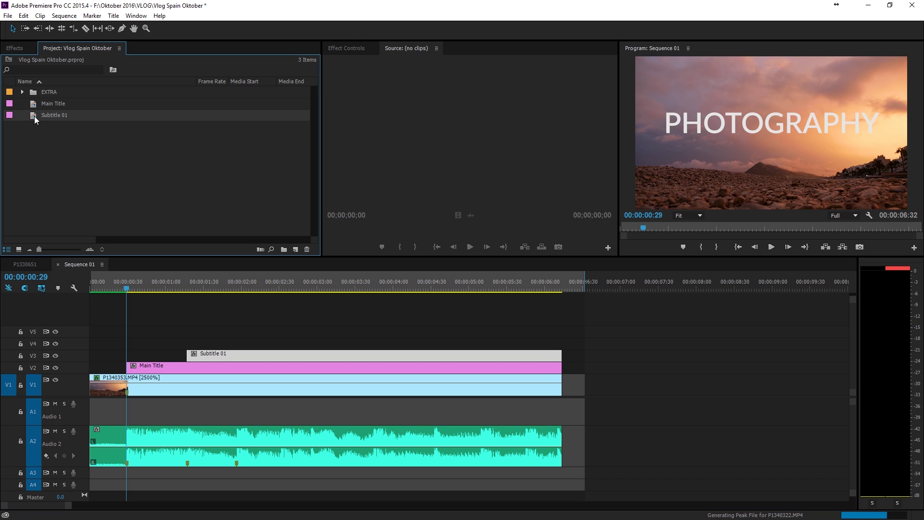
# - Paste a duplicate of Subtitle 01 and rename it Subtitle 02
pyautogui.hotkey('ctrl', 'v')
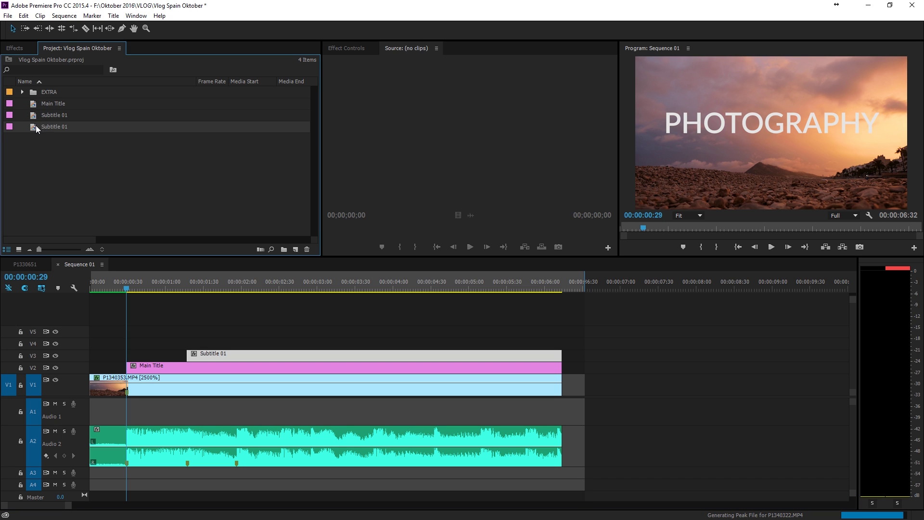
pyautogui.click(67, 126)
pyautogui.click(70, 127)
pyautogui.press('BackSpace')
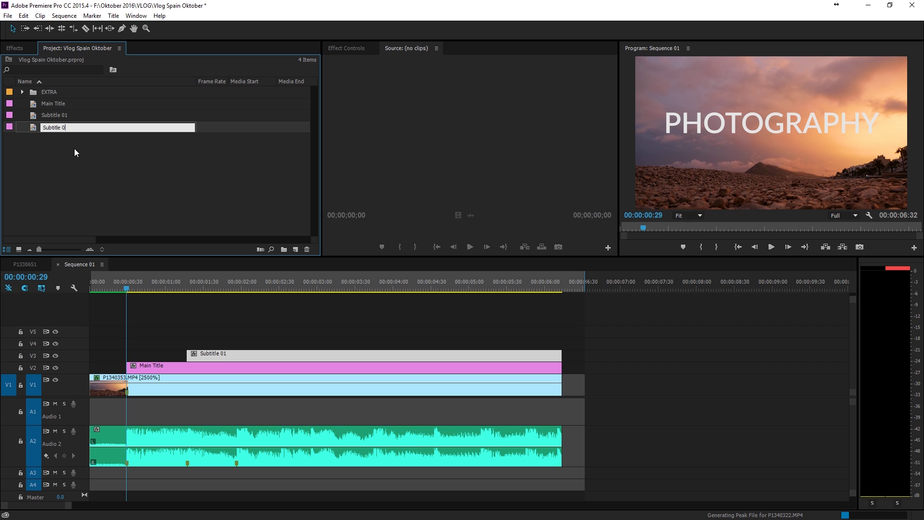
pyautogui.write('2')
pyautogui.press('Return')
# - In the Titler, replace Subtitle 02's text with 001
pyautogui.doubleClick(36, 126)
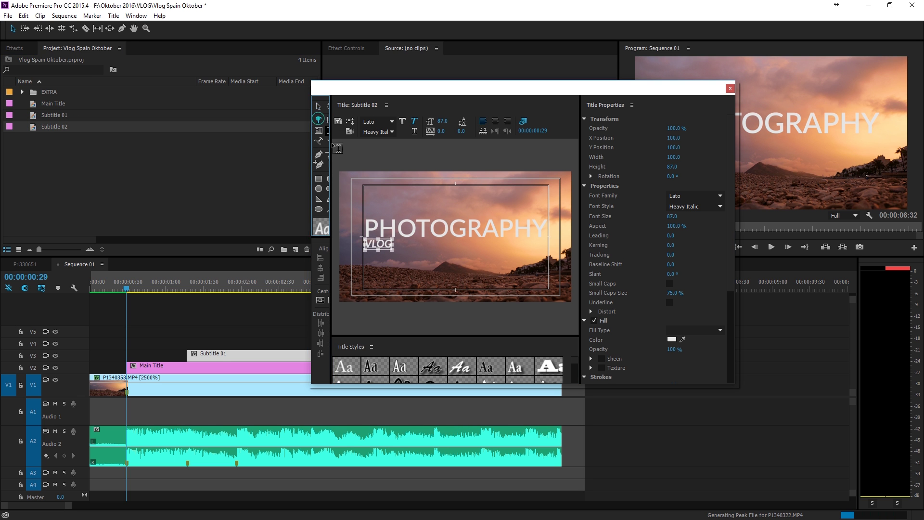
pyautogui.click(318, 120)
pyautogui.click(380, 243)
pyautogui.doubleClick(379, 243)
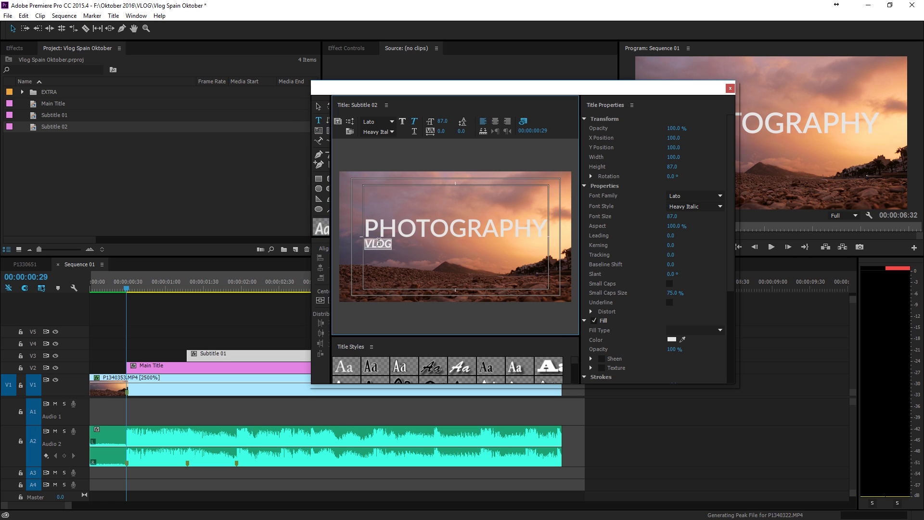
pyautogui.write('001')
# - Position the 001 text just after VLOG so it reads 'VLOG 001'
pyautogui.click(318, 106)
pyautogui.click(251, 284)
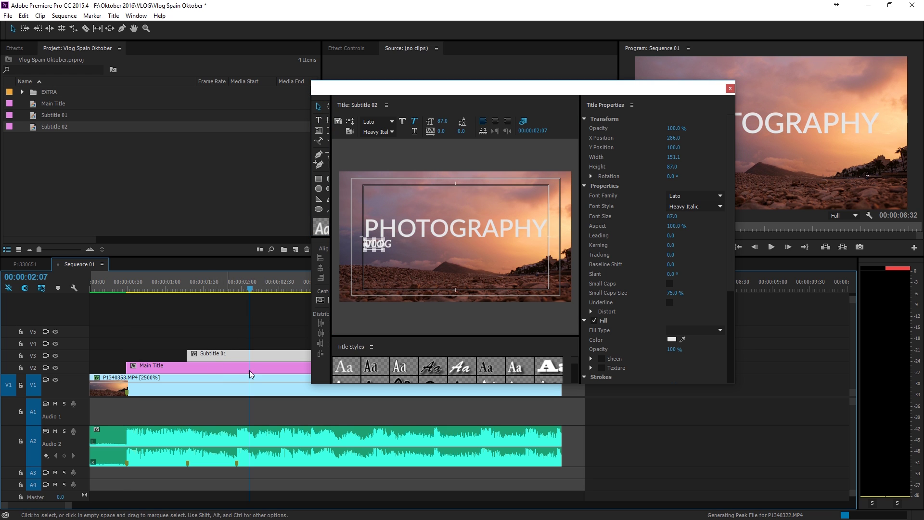
pyautogui.moveTo(378, 245); pyautogui.dragTo(407, 248)
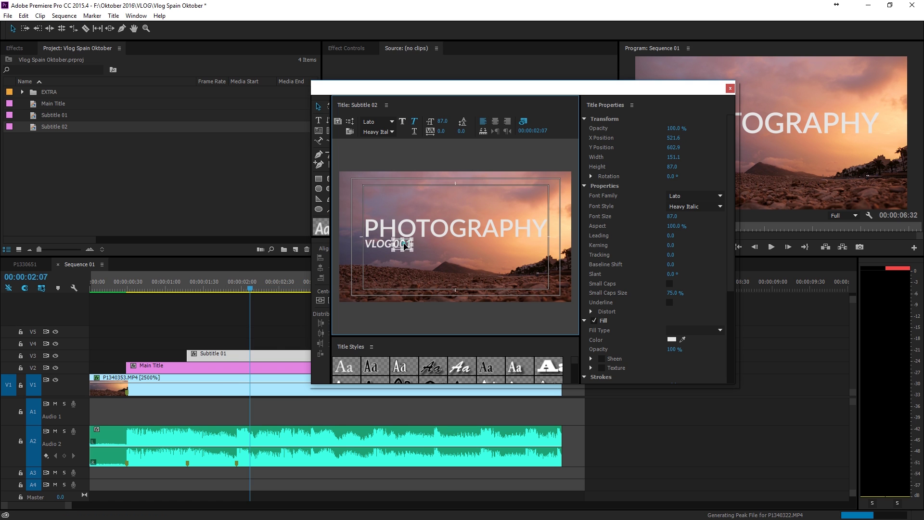
pyautogui.moveTo(404, 246); pyautogui.dragTo(404, 244)
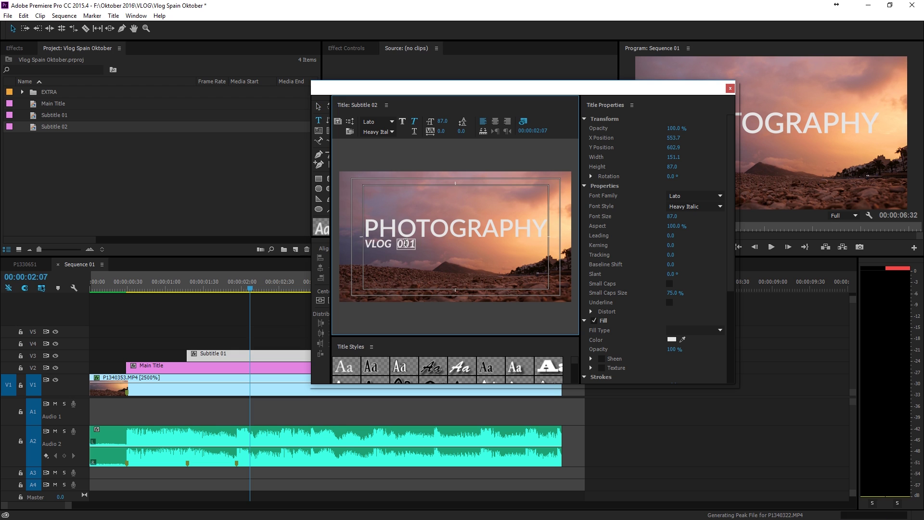
pyautogui.click(423, 264)
pyautogui.click(404, 244)
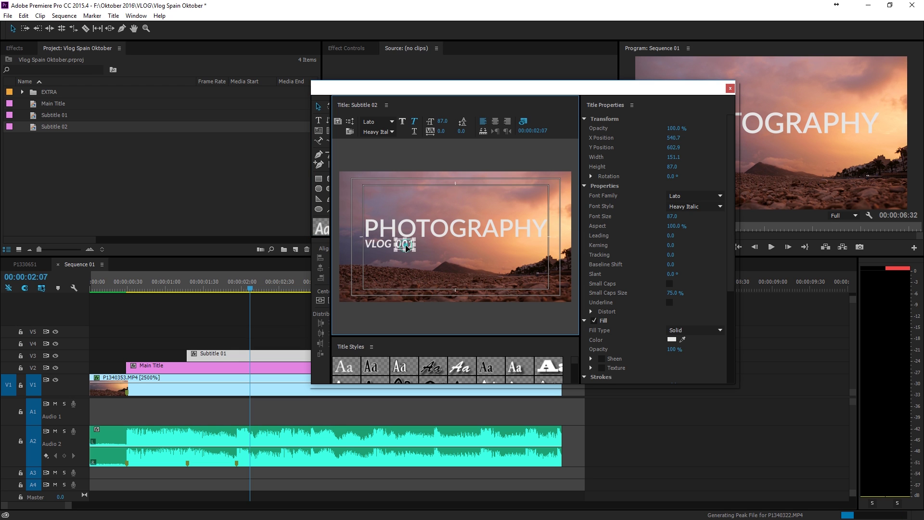
pyautogui.press('Left')
pyautogui.press('Left')
pyautogui.press('Left')
pyautogui.press('Left')
pyautogui.press('Left')
pyautogui.click(411, 264)
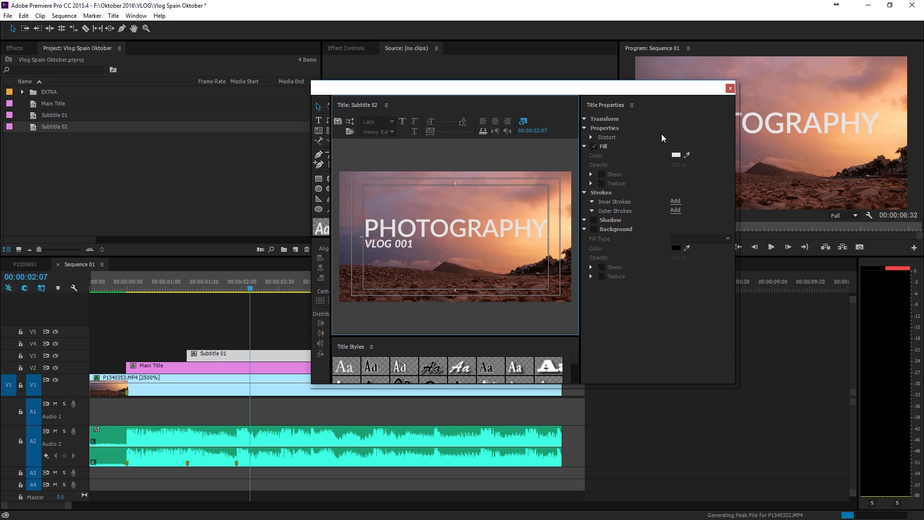
# - Turn on Shadow for the 001 text and set its opacity to 35%
pyautogui.click(402, 245)
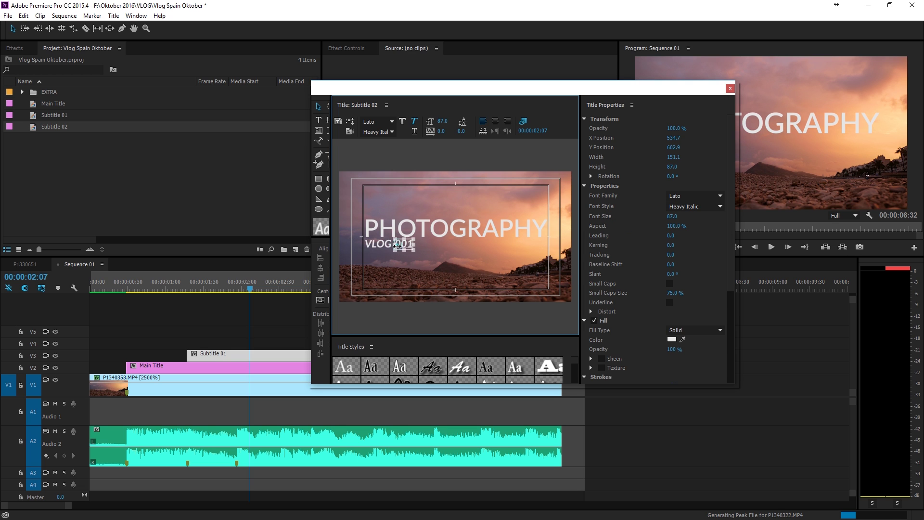
pyautogui.scroll(-2, 613, 306)
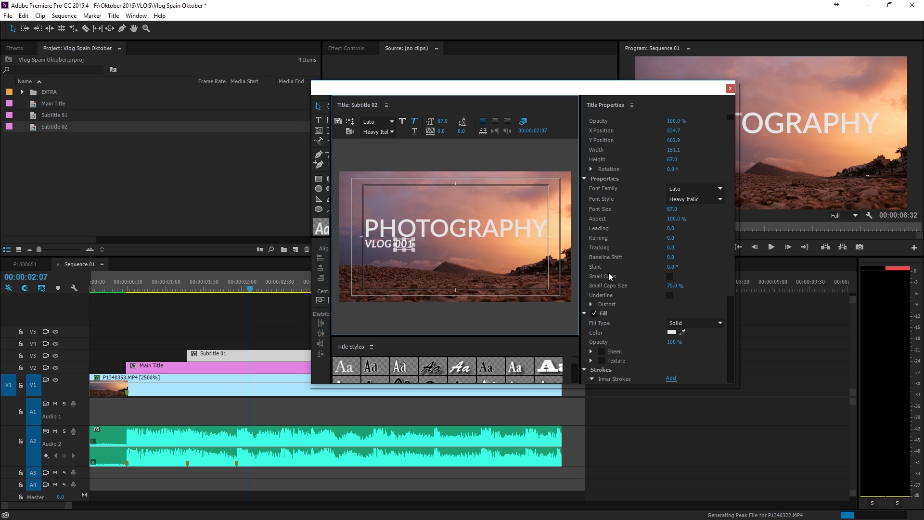
pyautogui.scroll(1, 608, 263)
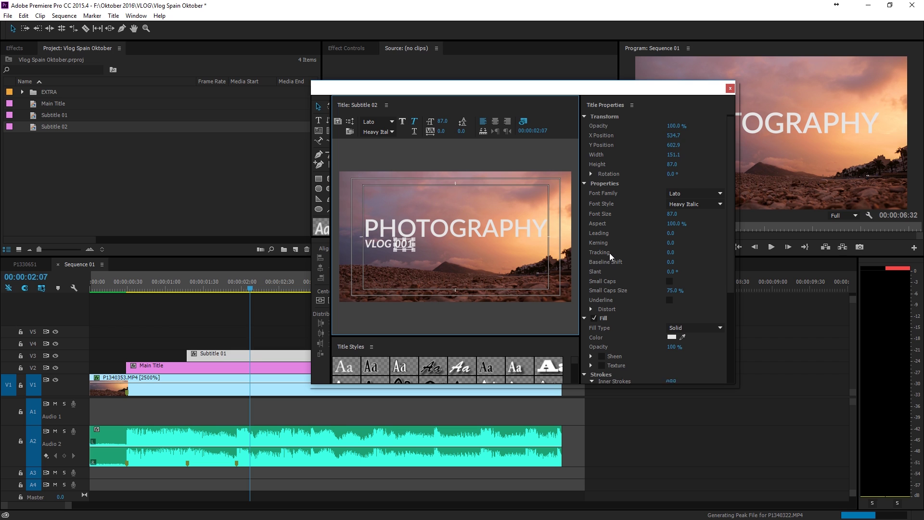
pyautogui.click(585, 187)
pyautogui.click(584, 119)
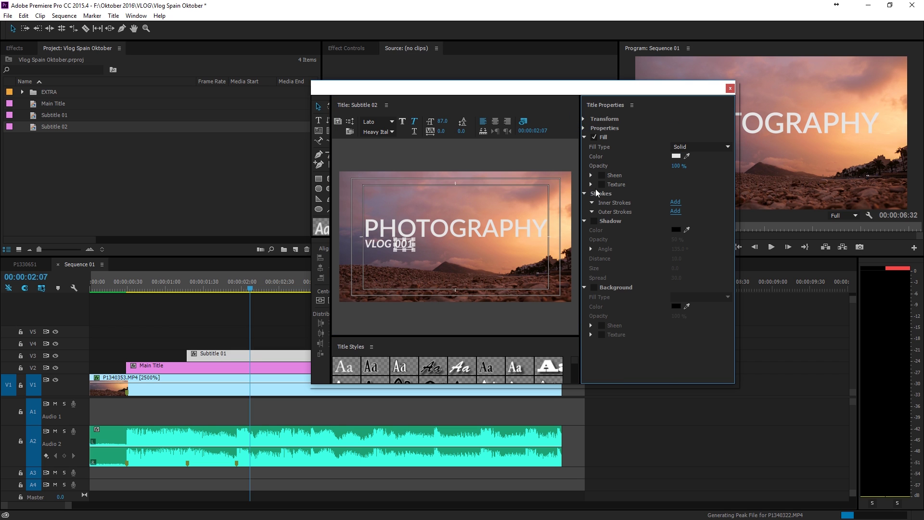
pyautogui.click(594, 221)
pyautogui.click(676, 239)
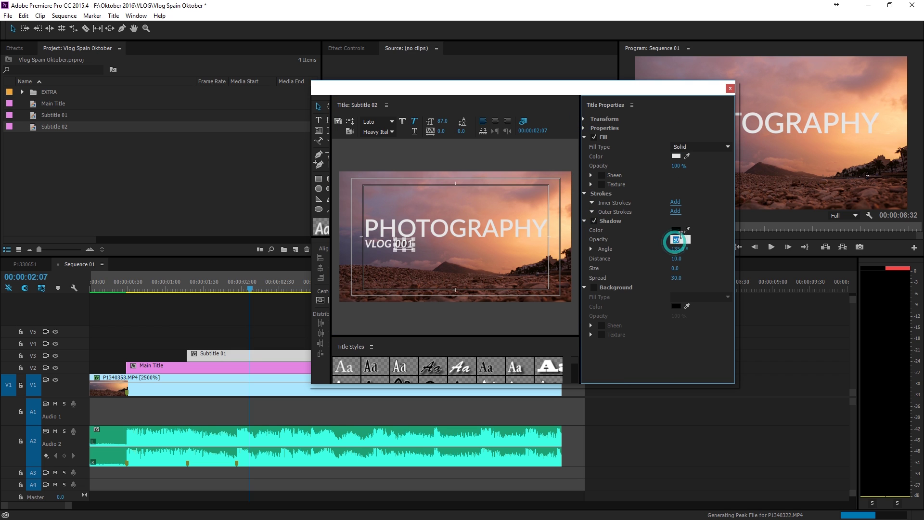
pyautogui.write('35')
pyautogui.press('Return')
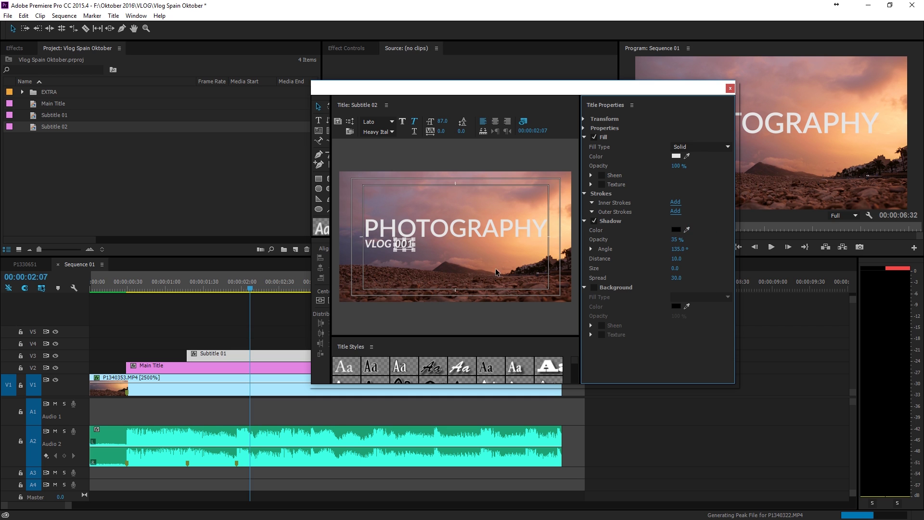
pyautogui.click(495, 272)
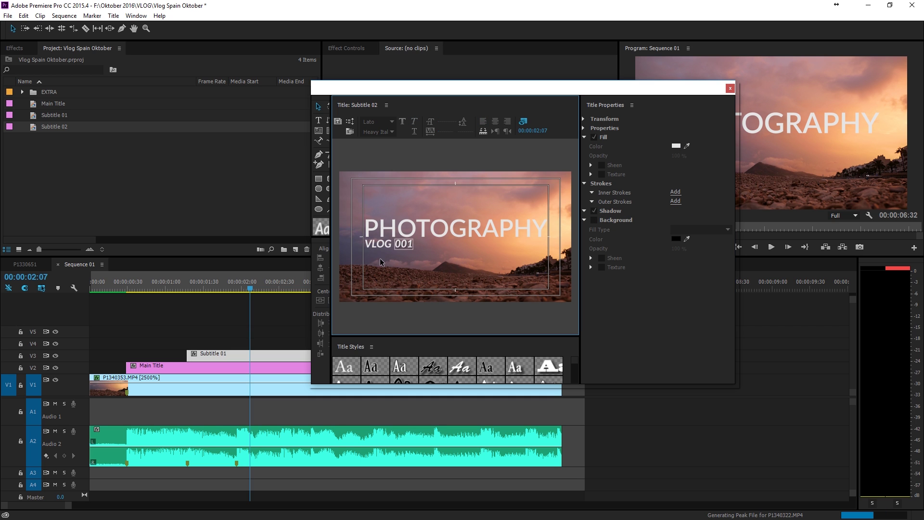
# - In Subtitle 01, give the VLOG text a drop shadow at 35% opacity
pyautogui.doubleClick(32, 116)
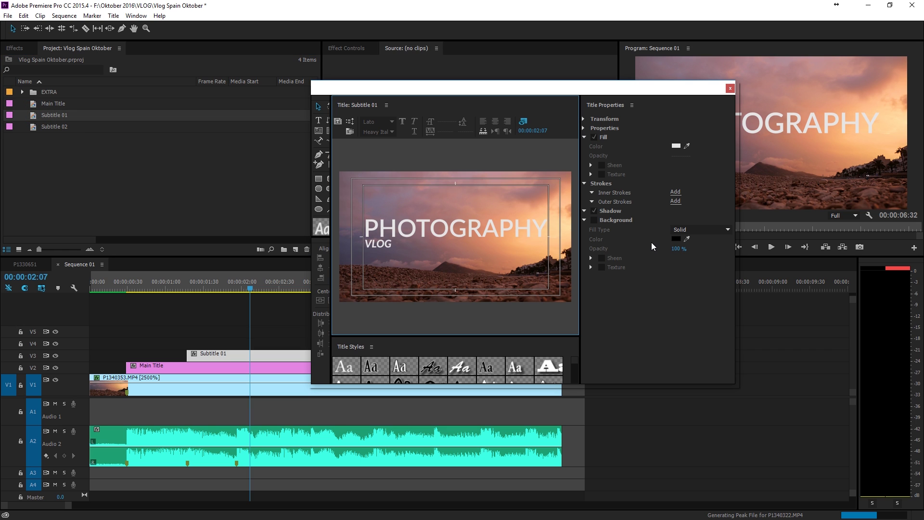
pyautogui.click(584, 212)
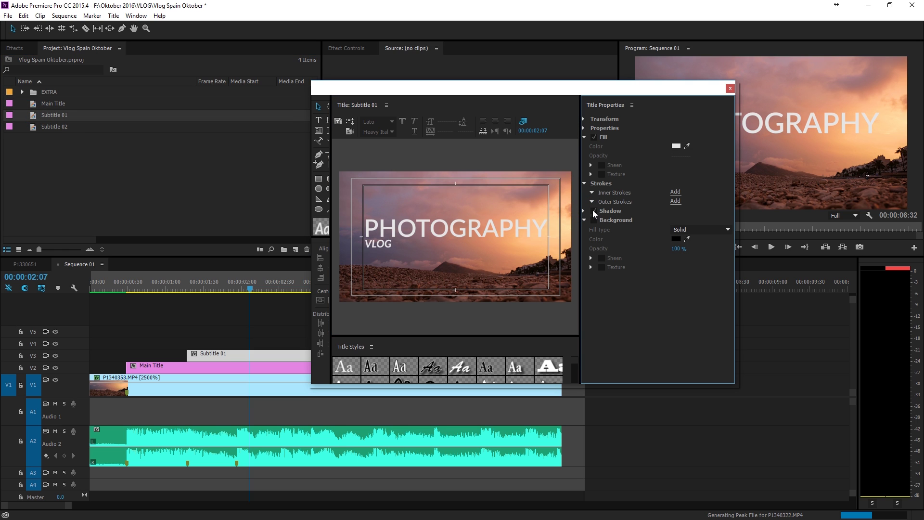
pyautogui.click(594, 213)
pyautogui.click(172, 288)
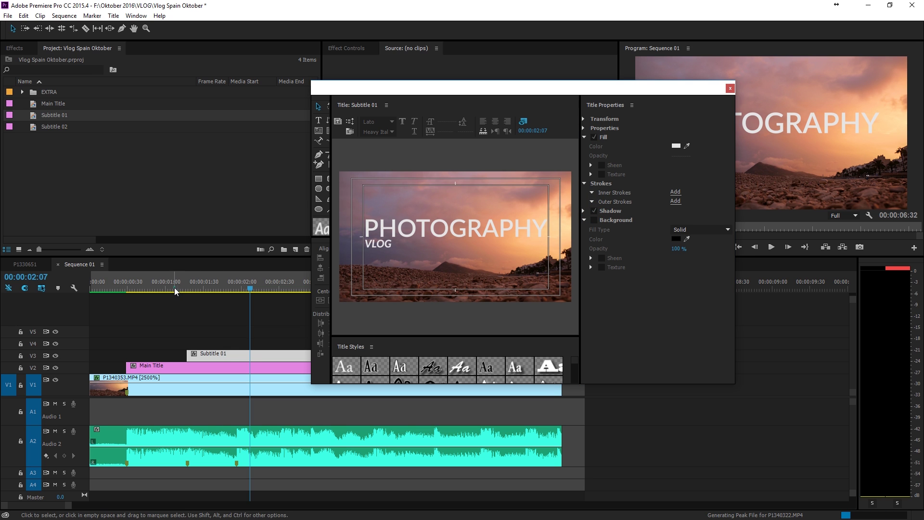
pyautogui.click(203, 288)
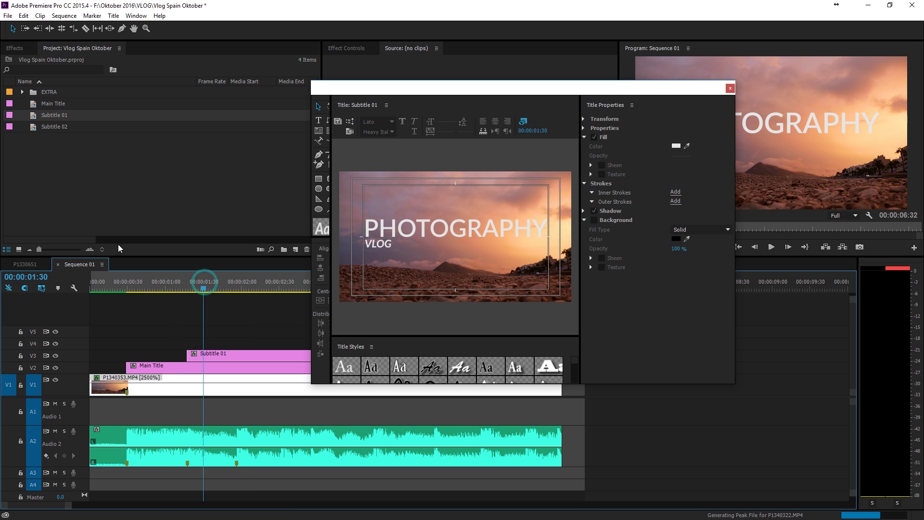
pyautogui.click(592, 201)
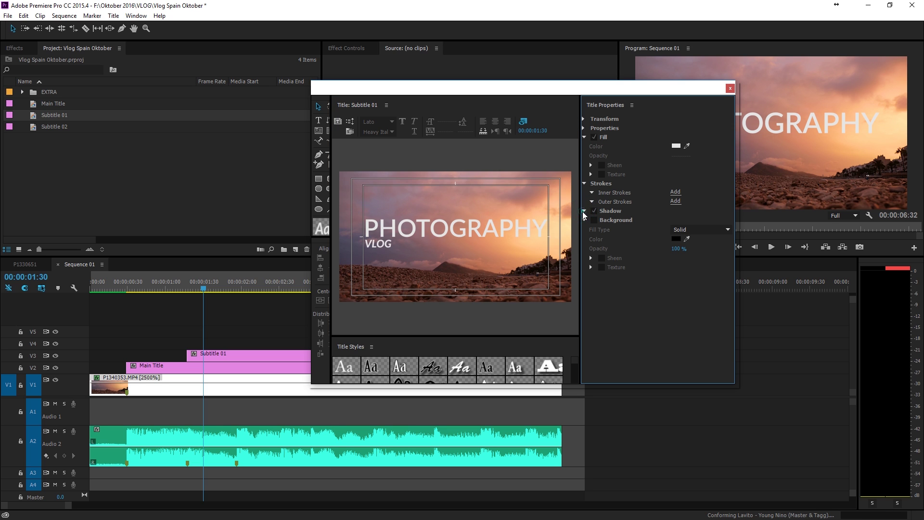
pyautogui.click(385, 246)
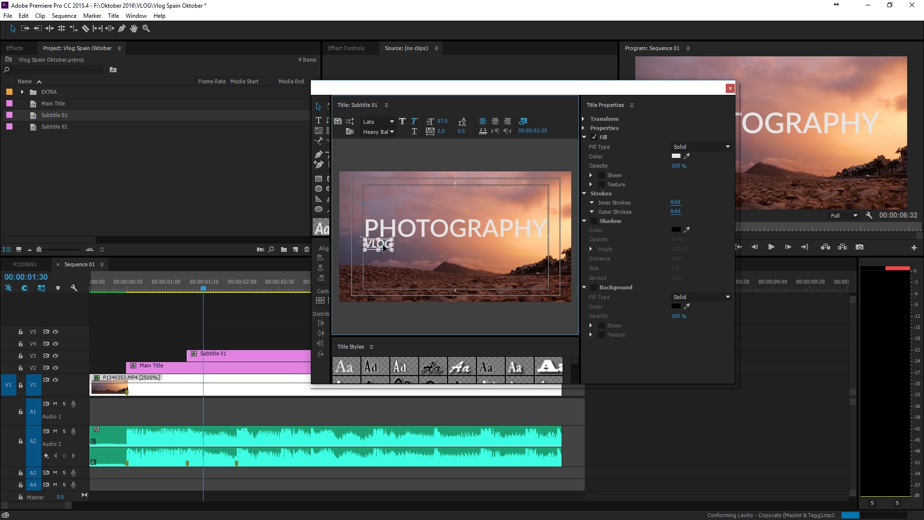
pyautogui.click(595, 221)
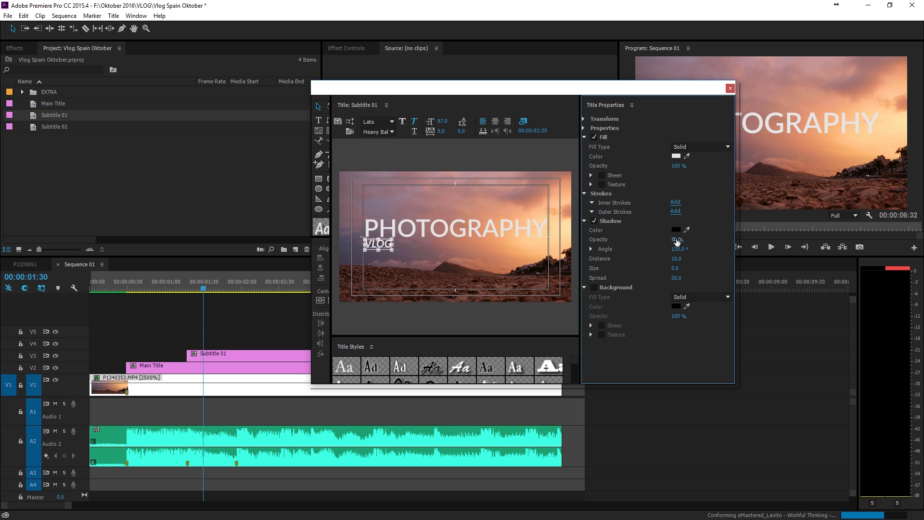
pyautogui.click(678, 241)
pyautogui.write('35')
pyautogui.press('Return')
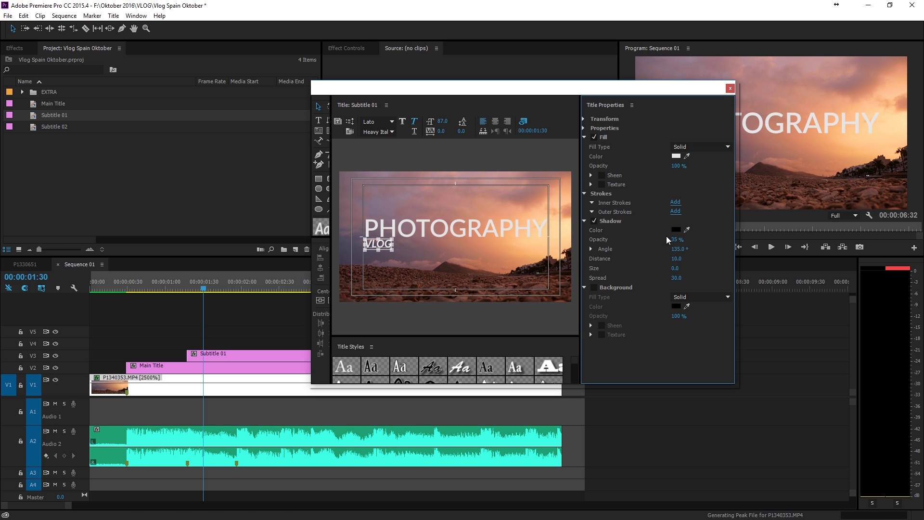
# - Turn on a drop shadow for the PHOTOGRAPHY text in Main Title
pyautogui.click(243, 336)
pyautogui.click(35, 105)
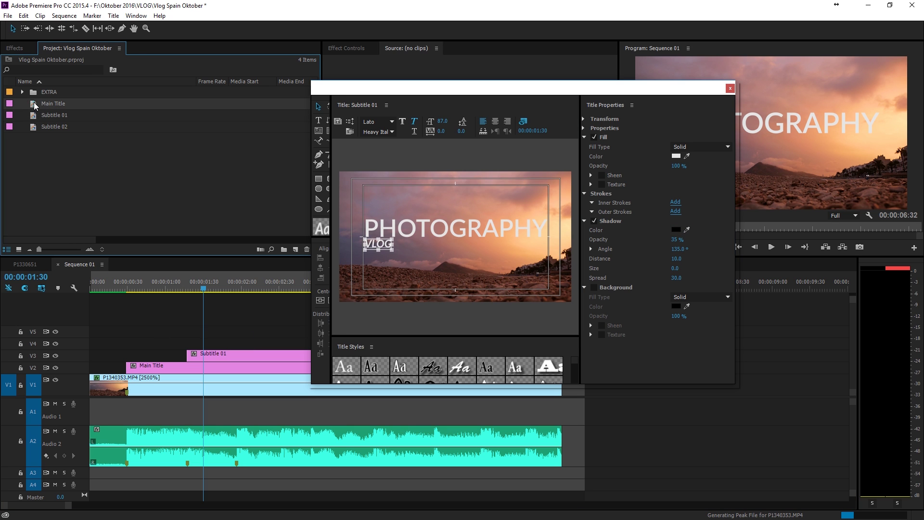
pyautogui.doubleClick(35, 106)
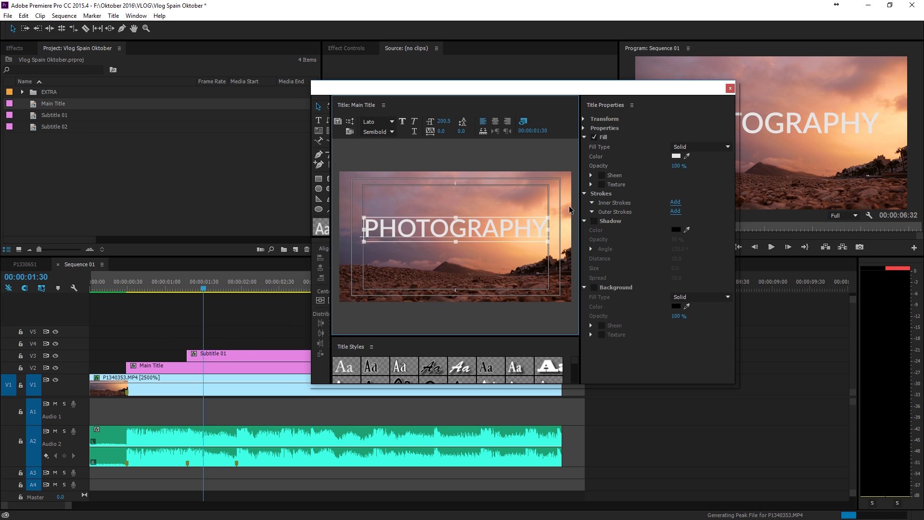
pyautogui.click(595, 222)
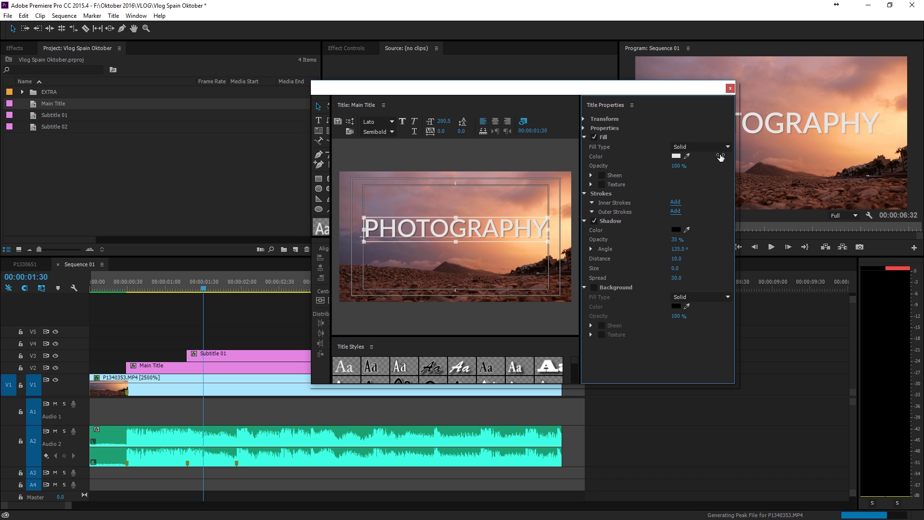
# - Place Subtitle 02 on track V4 above Subtitle 01, starting around 00:00:01:56
pyautogui.click(730, 90)
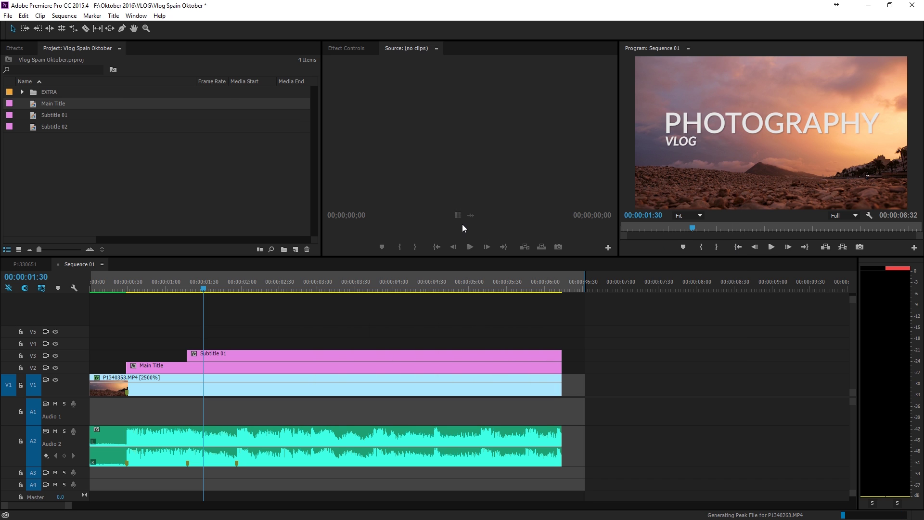
pyautogui.click(73, 178)
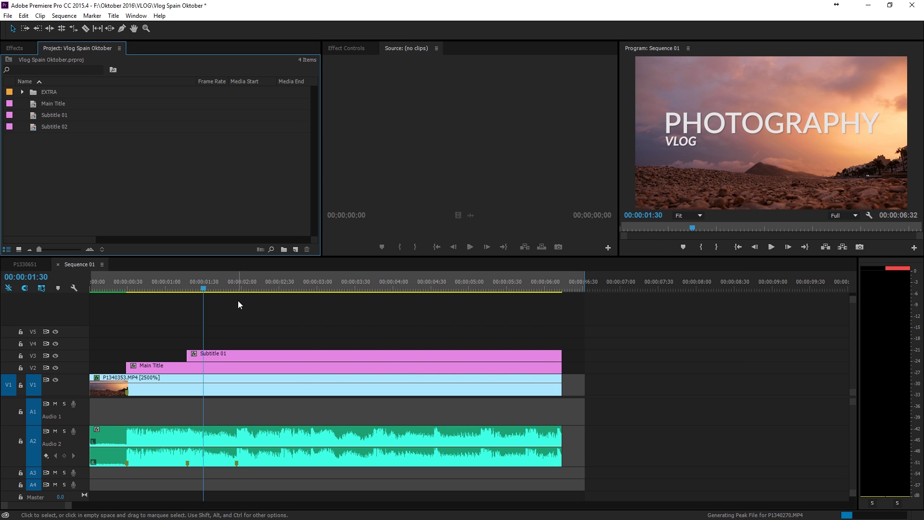
pyautogui.moveTo(33, 126); pyautogui.dragTo(562, 343)
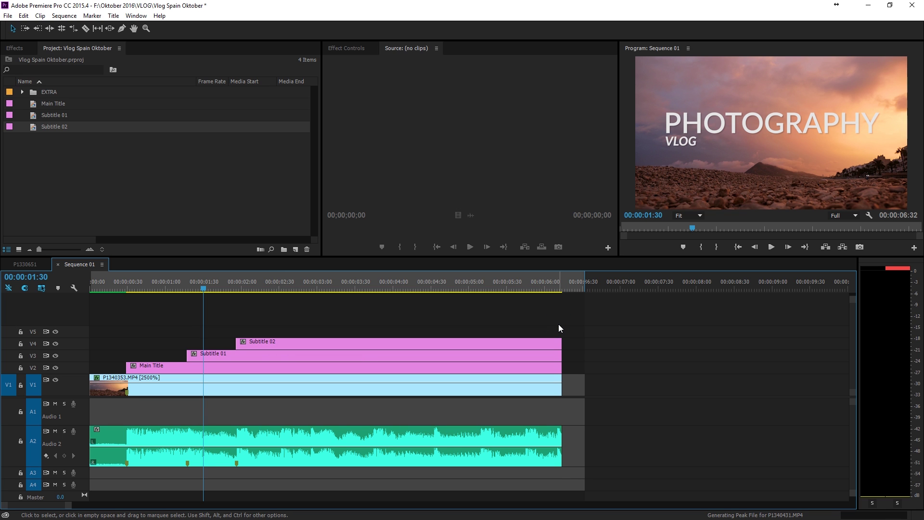
# - Play the sequence from the start to preview the titles, stopping at 00:00:02:47
pyautogui.press('XF86AudioLowerVolume')
pyautogui.press('Home')
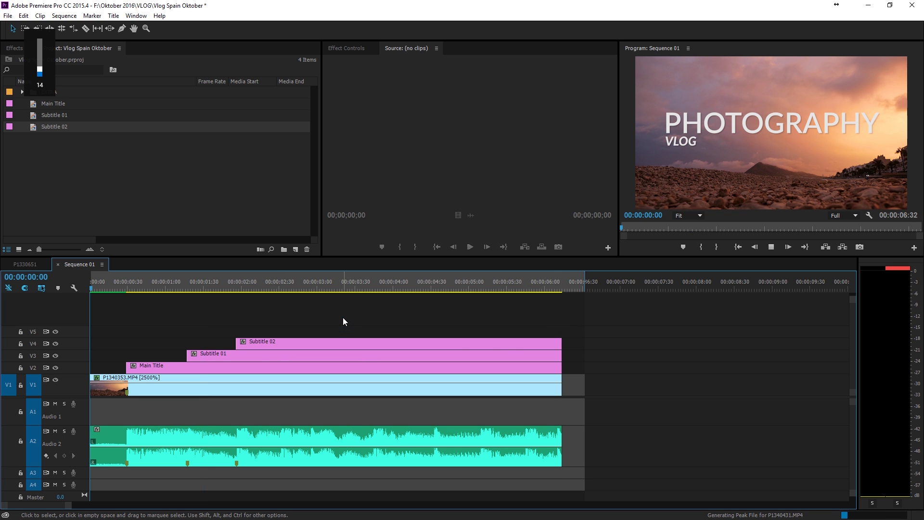
pyautogui.press('space')
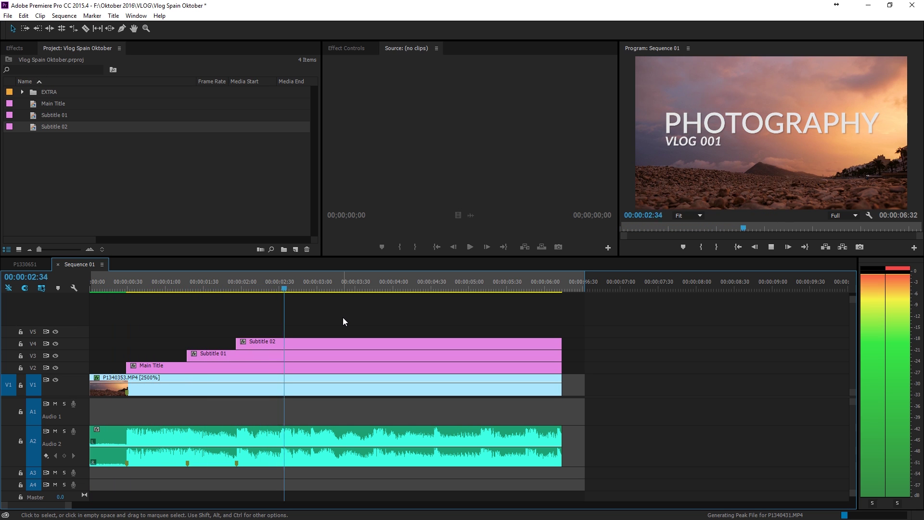
pyautogui.press('Home')
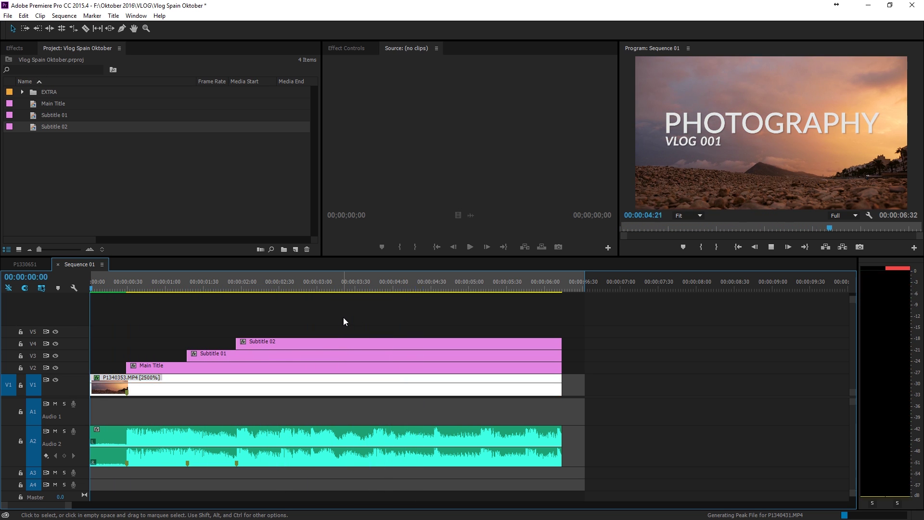
pyautogui.press('space')
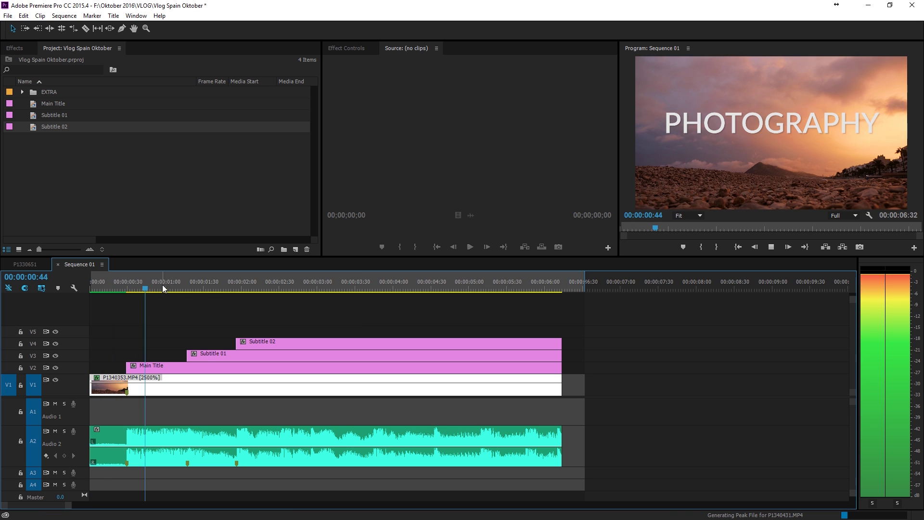
pyautogui.moveTo(262, 286); pyautogui.dragTo(300, 288)
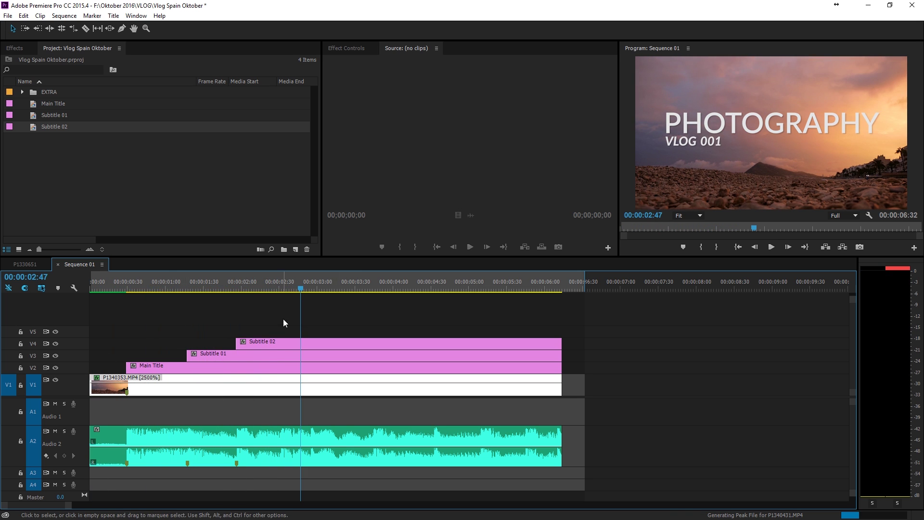
# - Set the Out point at 00:00:02:47 and render the In-to-Out range
pyautogui.press('o')
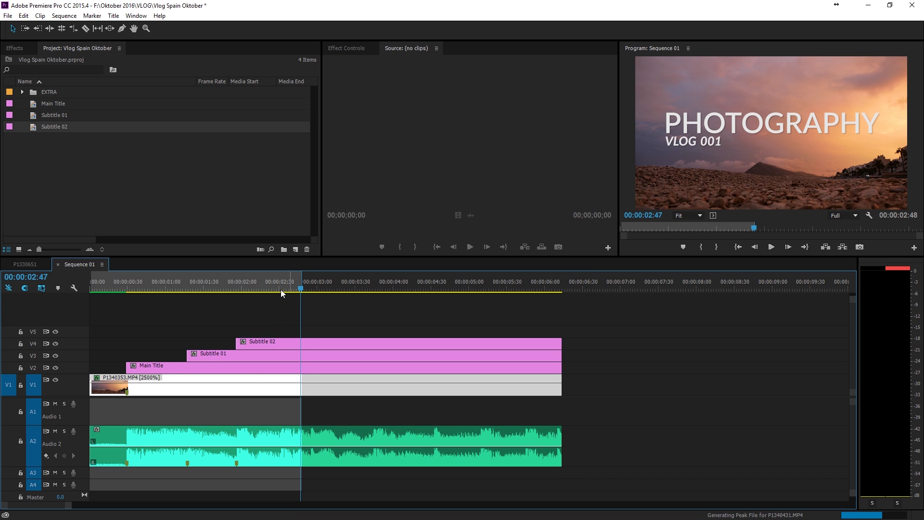
pyautogui.press('Home')
pyautogui.press('space')
pyautogui.press('space')
pyautogui.press('Home')
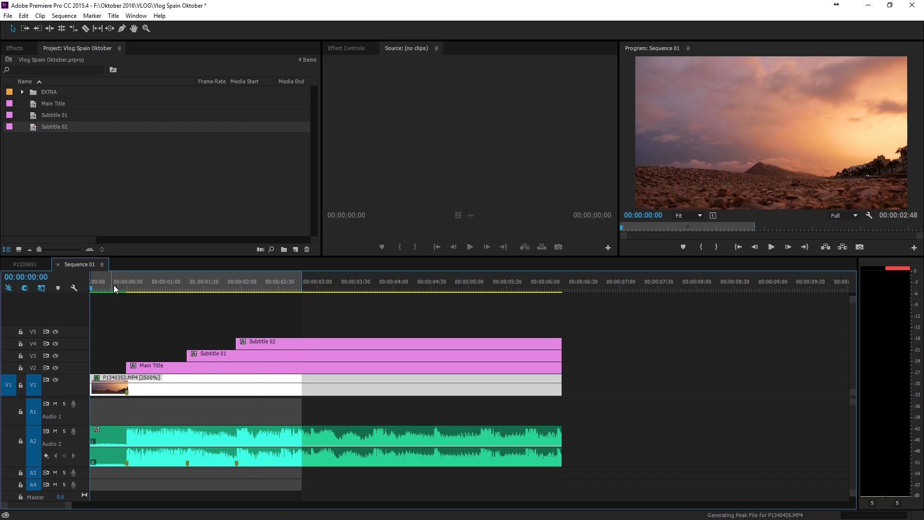
pyautogui.click(66, 16)
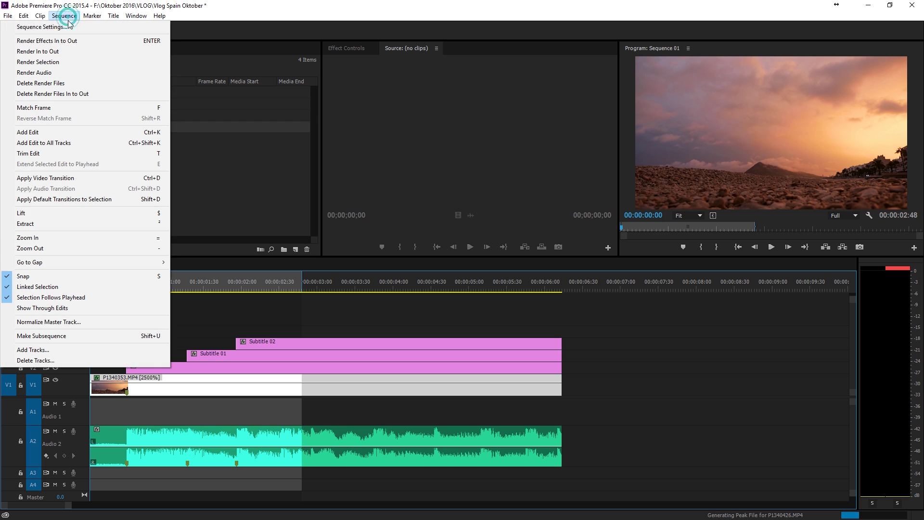
pyautogui.click(32, 53)
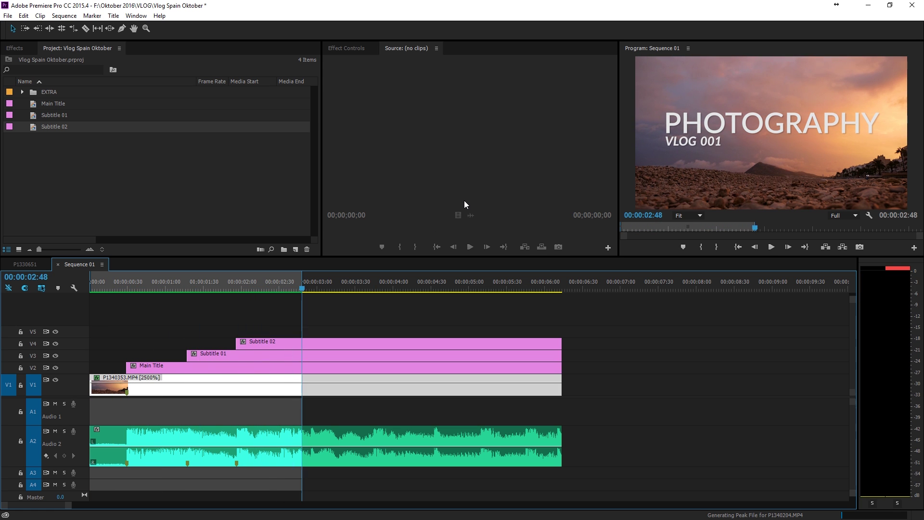
# - Shift the subtitle timing and extend the sequence Out point to 00:00:06:14
pyautogui.moveTo(208, 357); pyautogui.dragTo(295, 346)
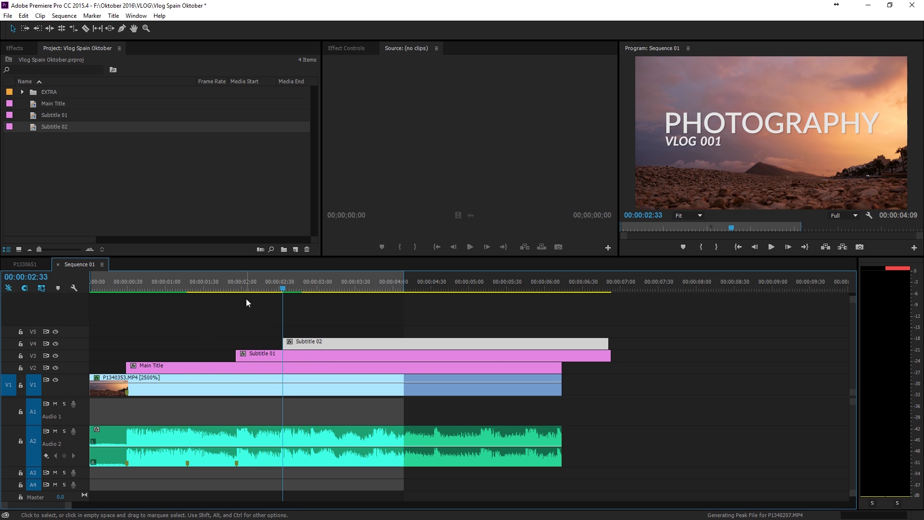
pyautogui.press('Home')
pyautogui.press('space')
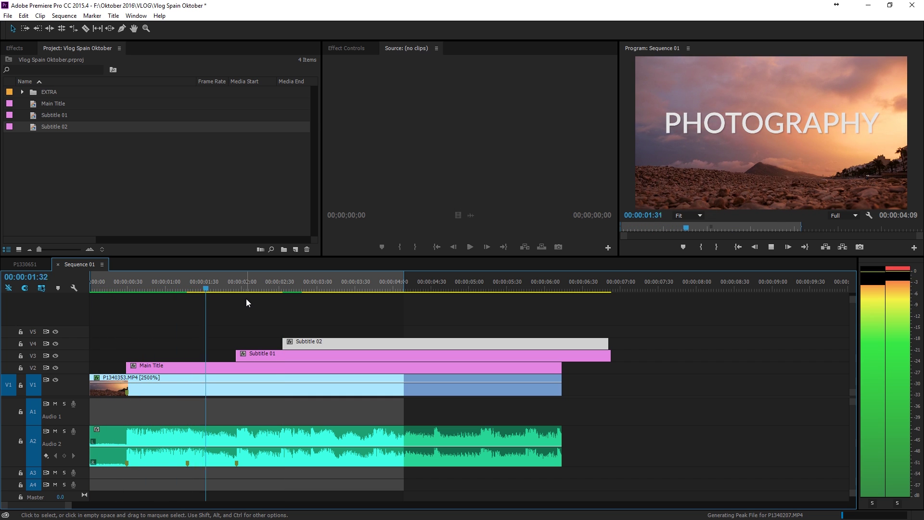
pyautogui.click(154, 315)
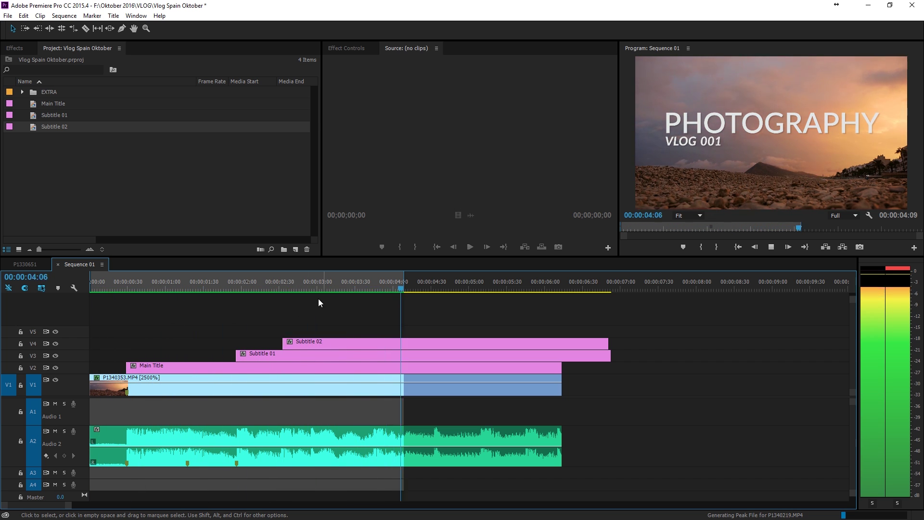
pyautogui.hotkey('ctrl', 'z')
pyautogui.hotkey('ctrl', 'z')
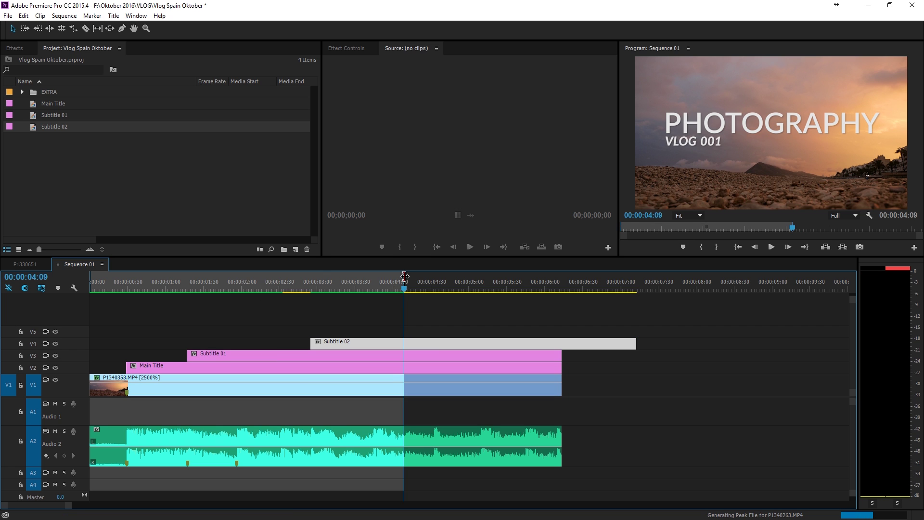
pyautogui.moveTo(400, 279); pyautogui.dragTo(562, 282)
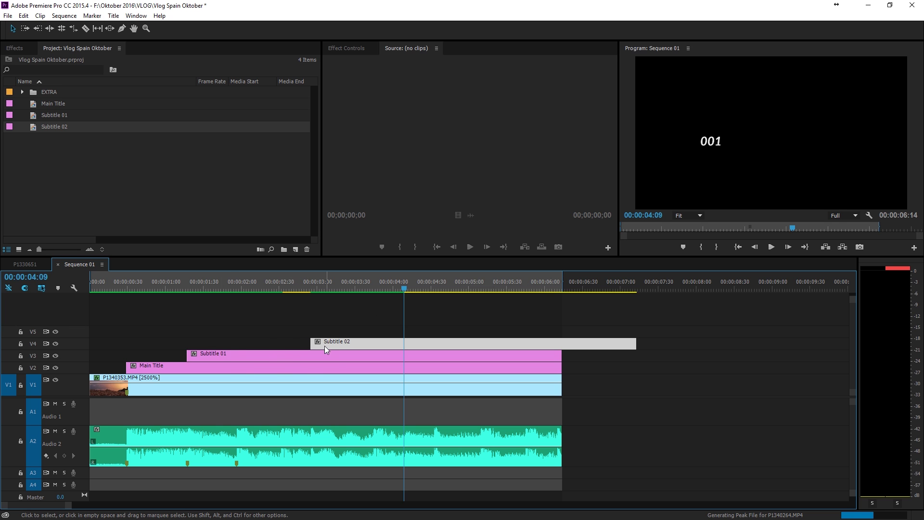
pyautogui.click(334, 359)
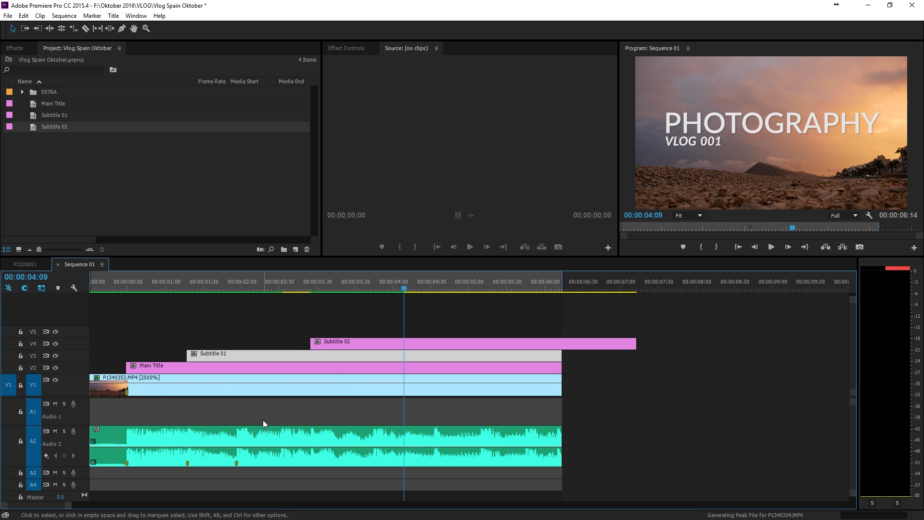
pyautogui.click(235, 434)
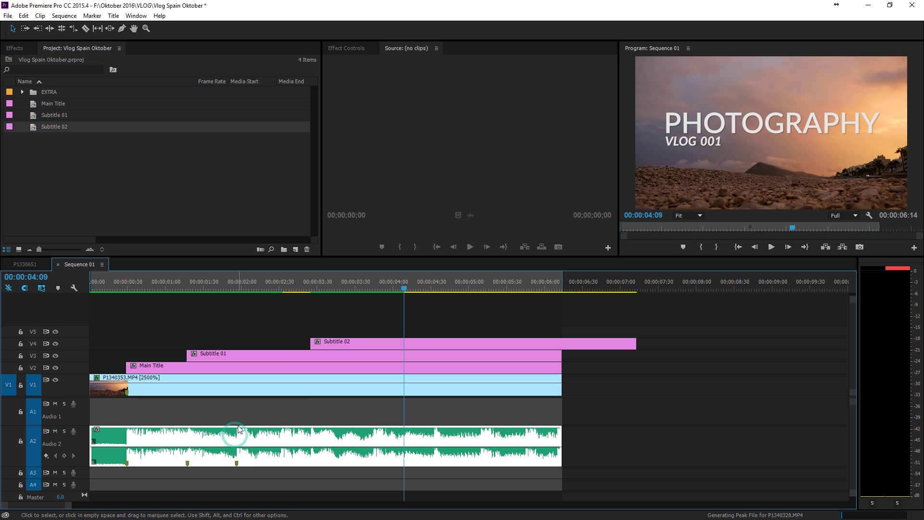
pyautogui.click(267, 354)
# - Render previews for Sequence 01's extended In-to-Out range
pyautogui.click(64, 15)
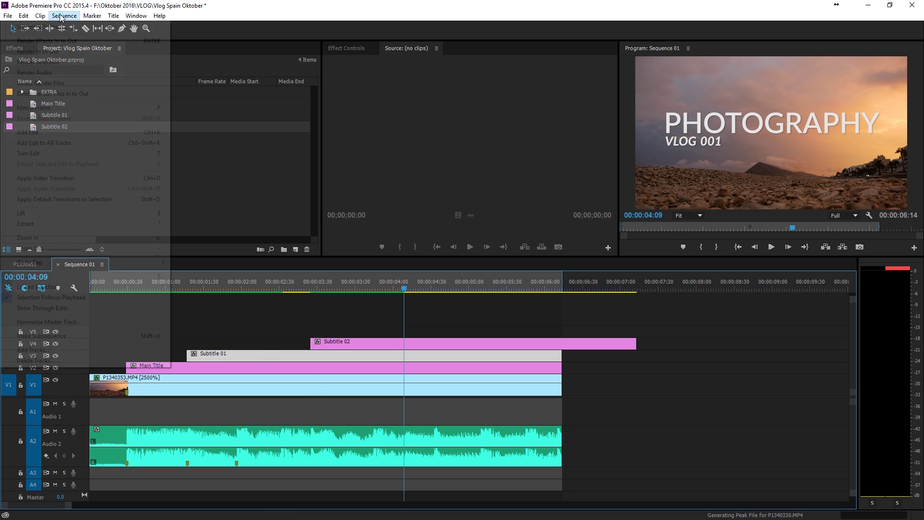
pyautogui.click(59, 47)
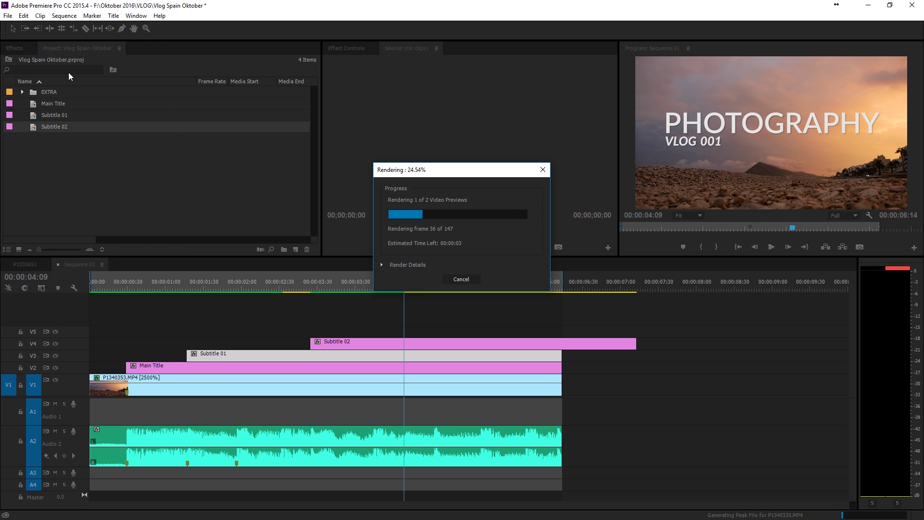